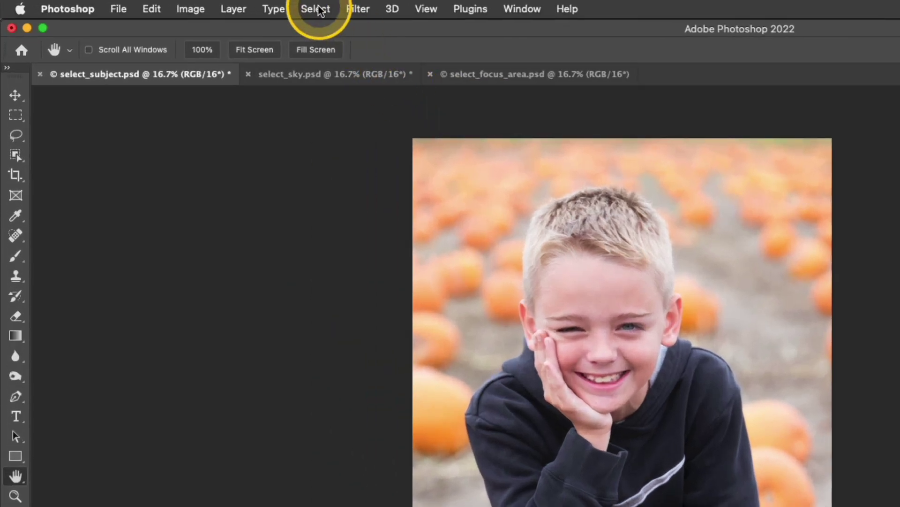
Try Select > Subject to outline the boy, then deselect
{"action": "left_click", "coordinate": [323, 12]}
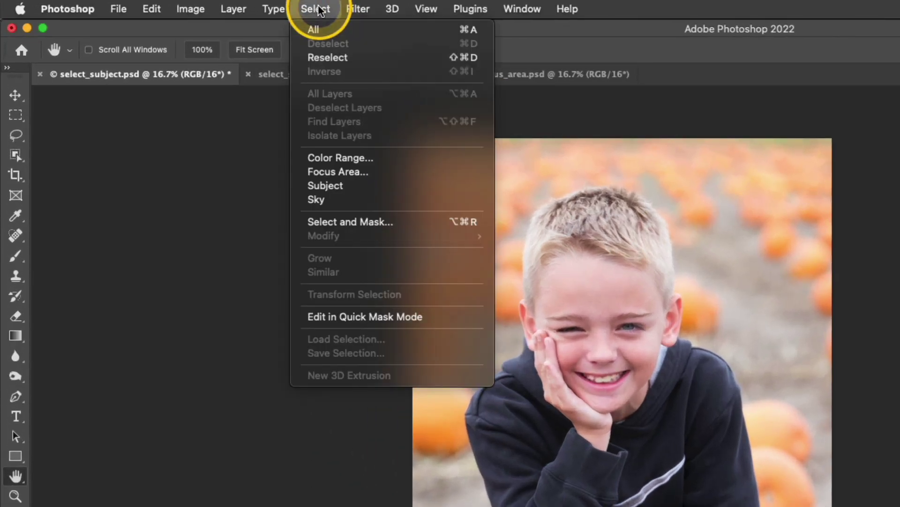
{"action": "left_click", "coordinate": [399, 185]}
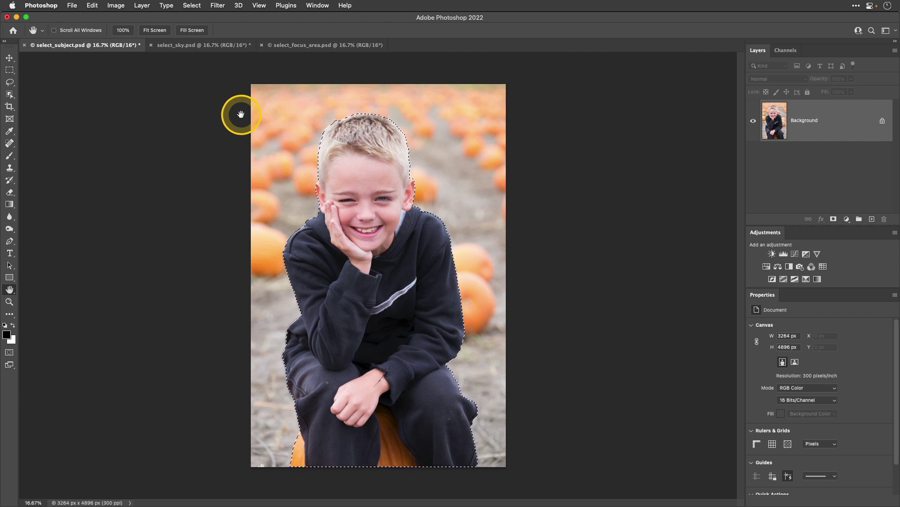
{"action": "key", "text": "super+d"}
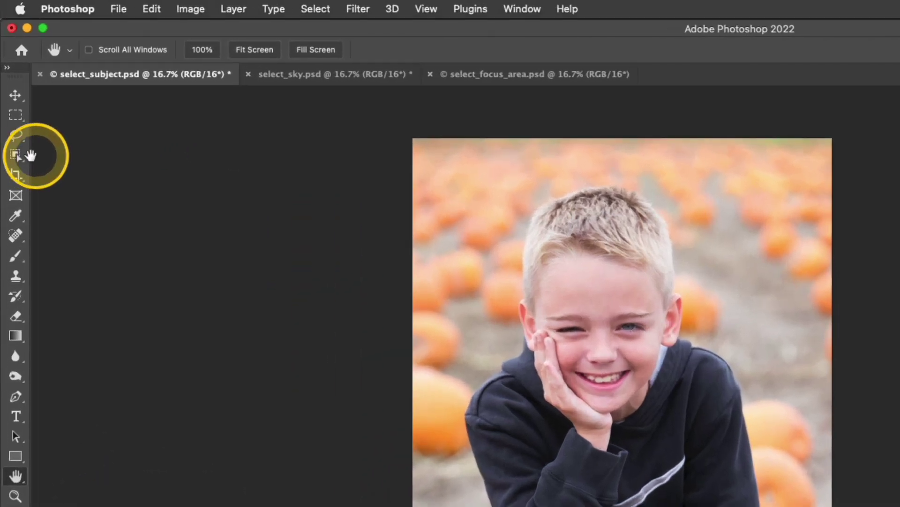
With the Object Selection Tool active, run Select Subject on the boy, then deselect
{"action": "left_click", "coordinate": [11, 103]}
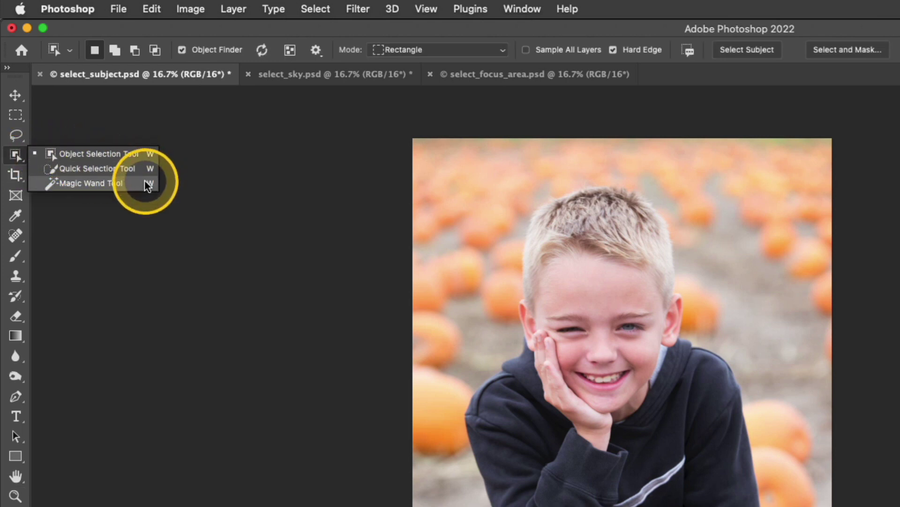
{"action": "left_click", "coordinate": [123, 156]}
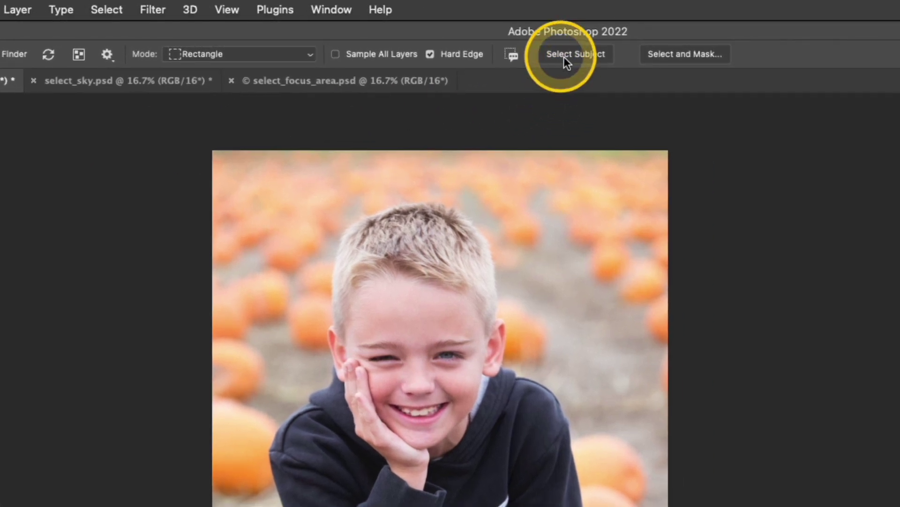
{"action": "left_click", "coordinate": [565, 56]}
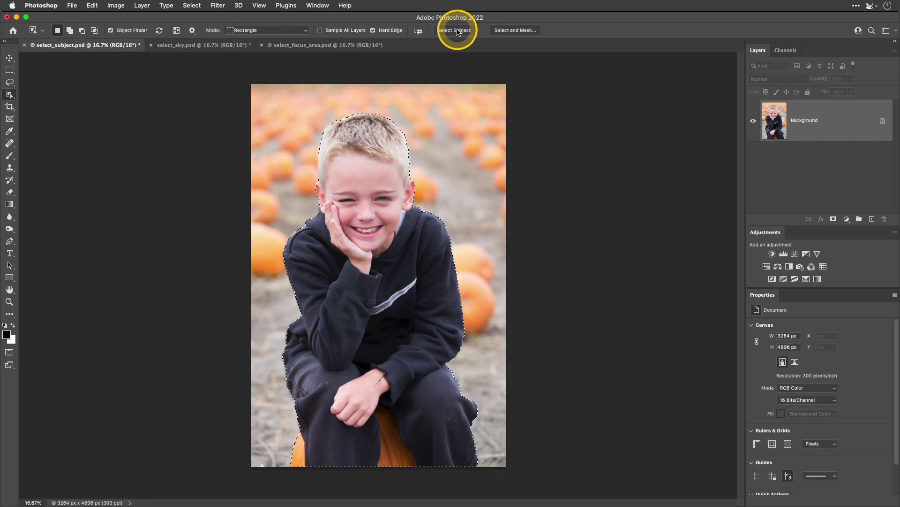
{"action": "key", "text": "super+d"}
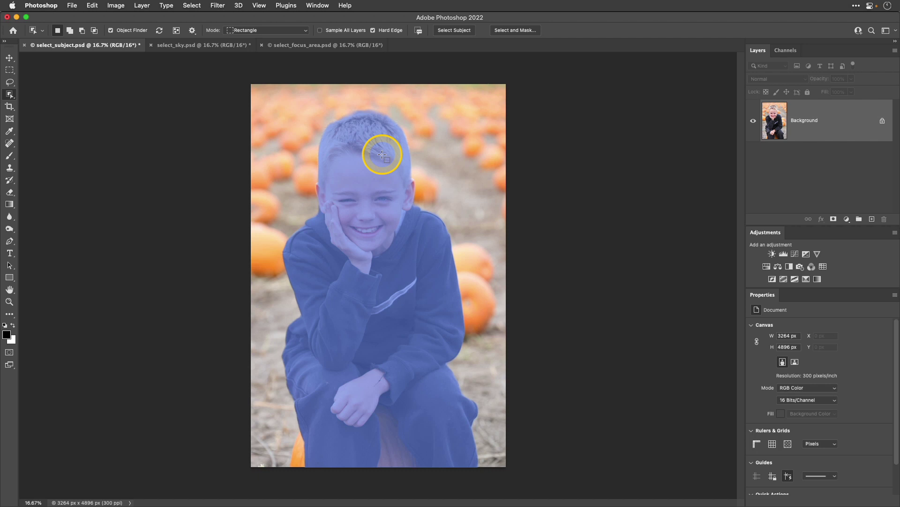
{"action": "left_click", "coordinate": [382, 155]}
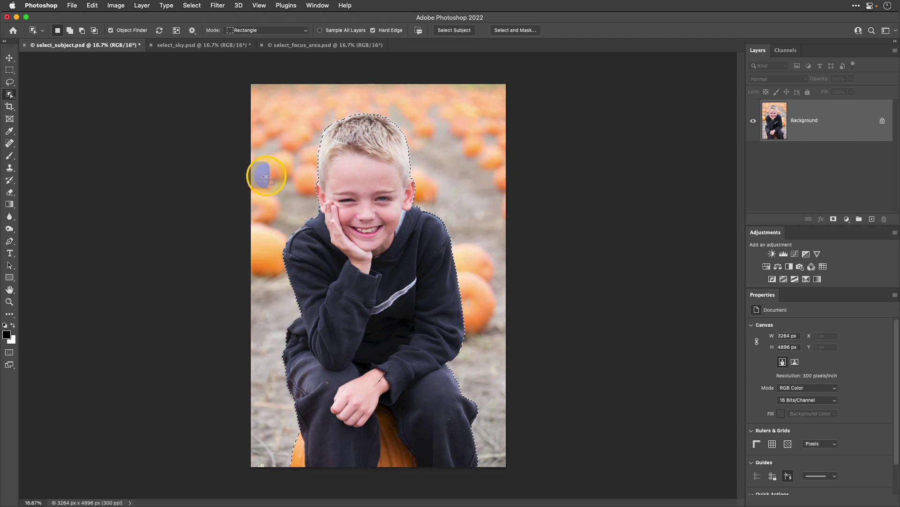
{"action": "left_click", "coordinate": [267, 254]}
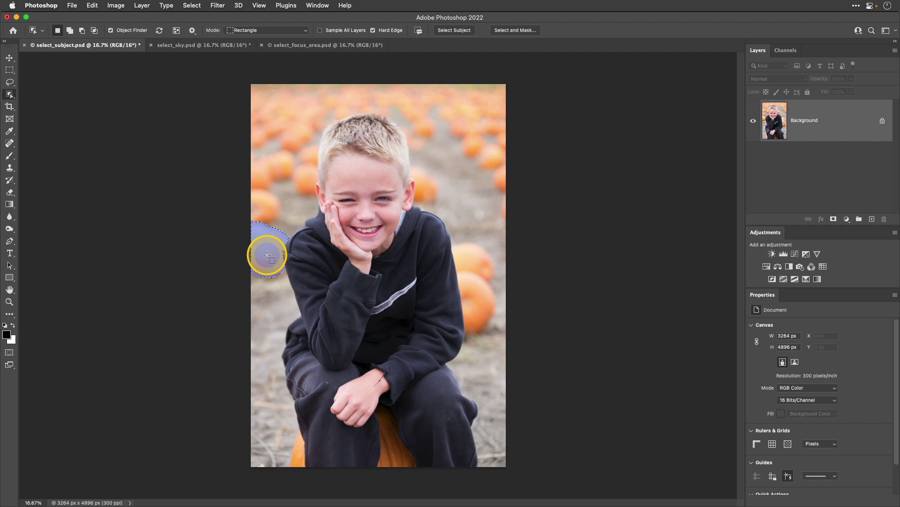
{"action": "left_click", "coordinate": [267, 254]}
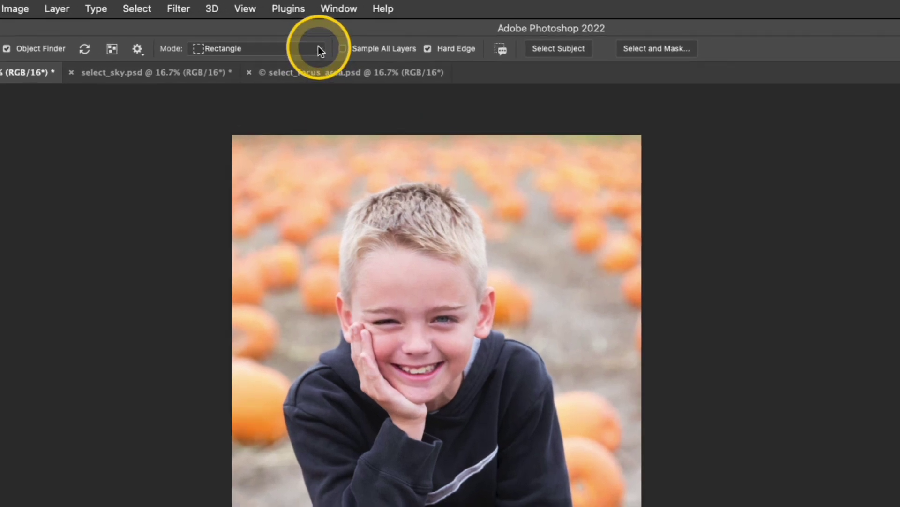
Keep the Object Selection mode on Rectangle and drag a box around the boy's head
{"action": "left_click", "coordinate": [318, 49]}
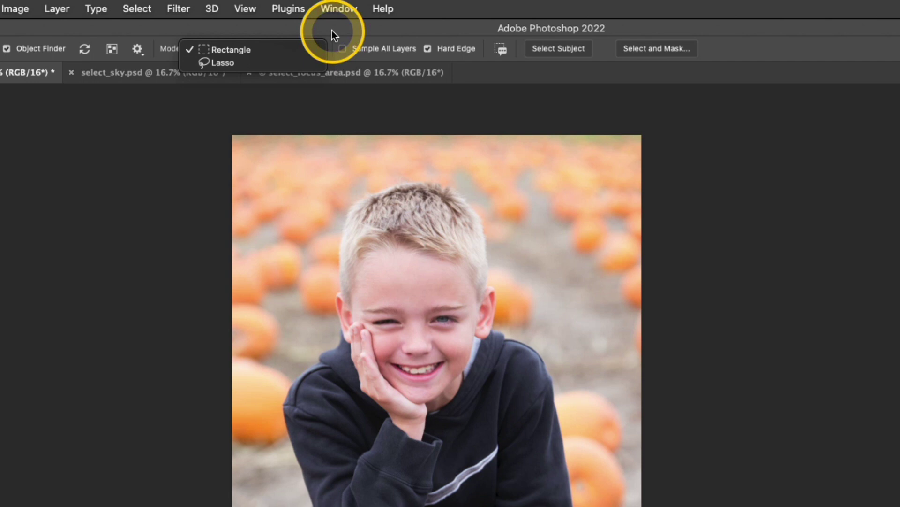
{"action": "left_click", "coordinate": [331, 30]}
{"action": "left_click_drag", "start_coordinate": [308, 174], "coordinate": [534, 449]}
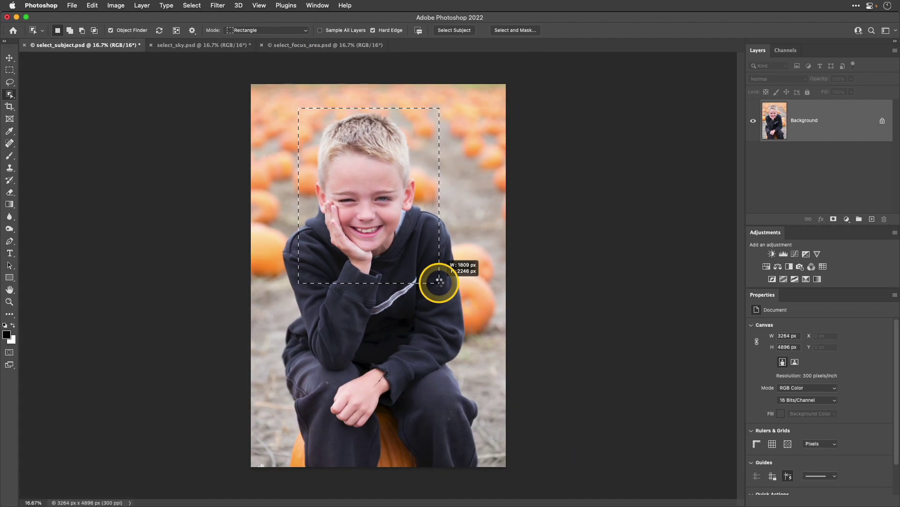
{"action": "left_click_drag", "start_coordinate": [440, 280], "coordinate": [441, 279]}
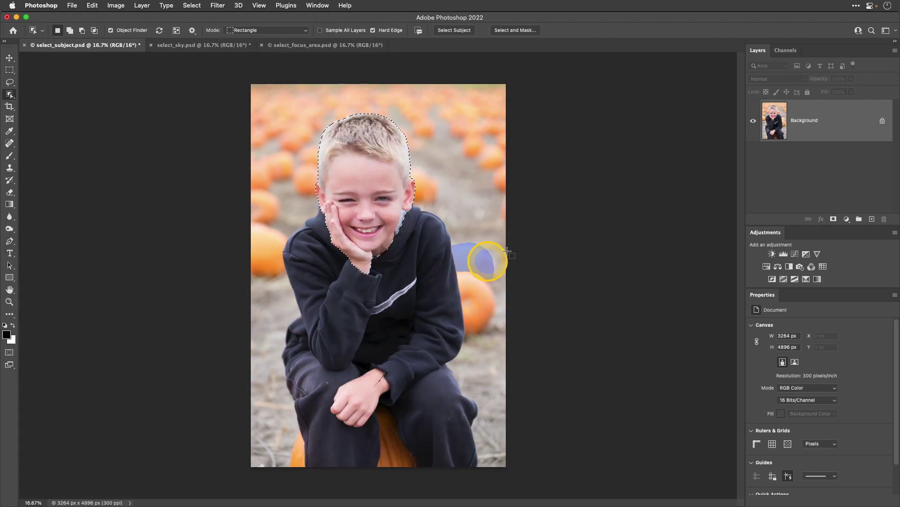
Replace the head selection with the whole boy and add a Curves adjustment masked to him
{"action": "left_click", "coordinate": [537, 235]}
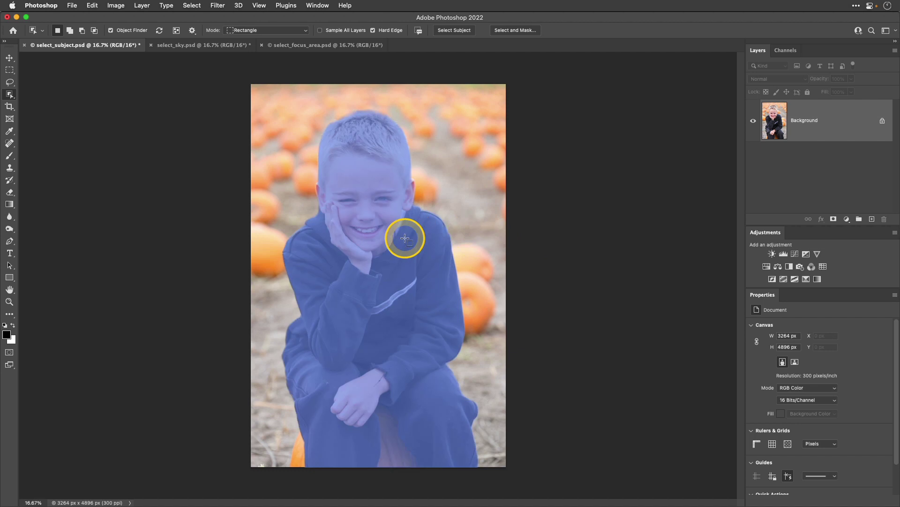
{"action": "left_click", "coordinate": [405, 238]}
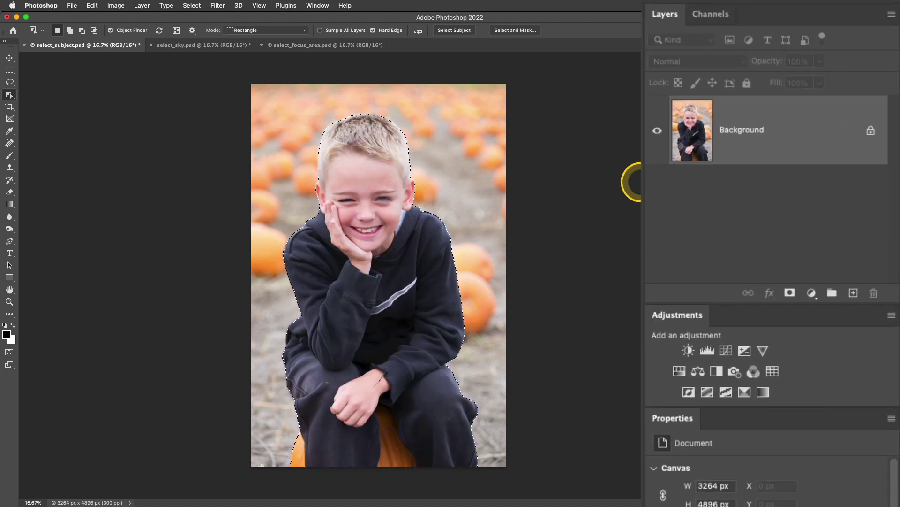
{"action": "left_click", "coordinate": [728, 353]}
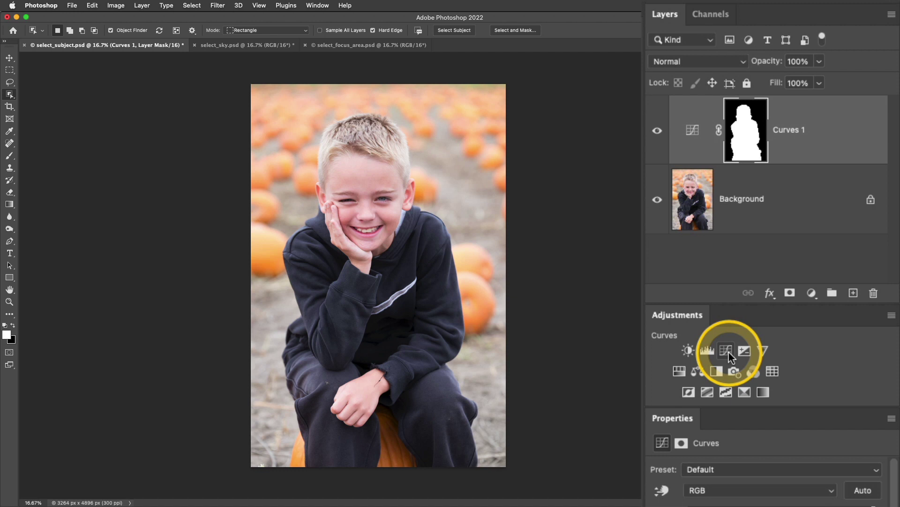
View the Curves 1 mask, invert it with Cmd+I, and return to the Curves properties
{"action": "left_click", "coordinate": [751, 137], "text": "alt"}
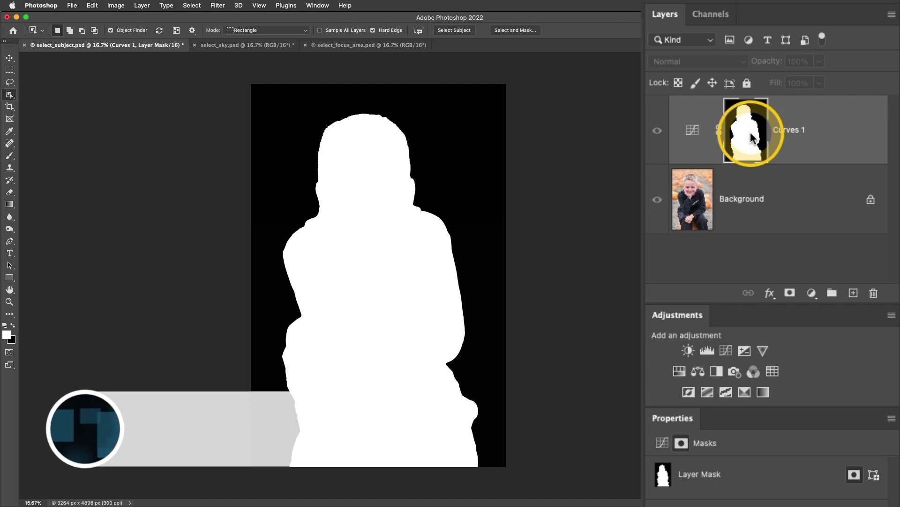
{"action": "key", "text": "super+i"}
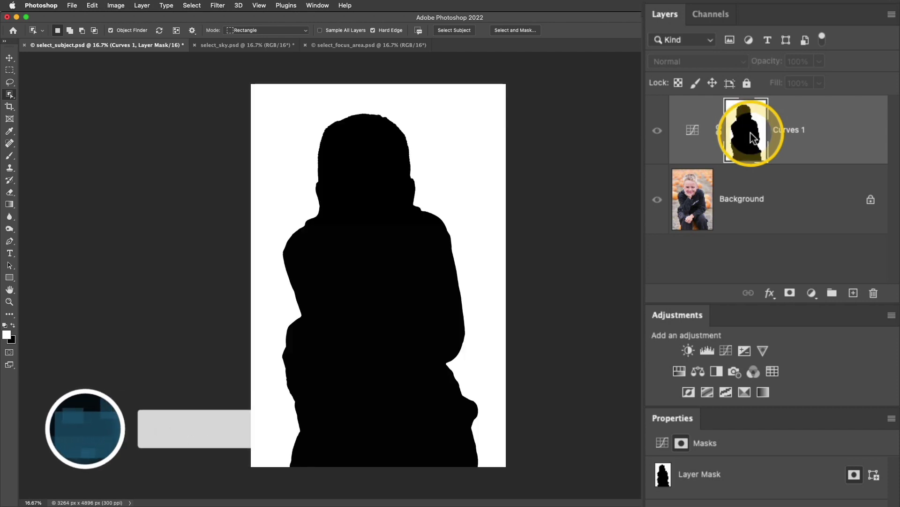
{"action": "left_click", "coordinate": [691, 131]}
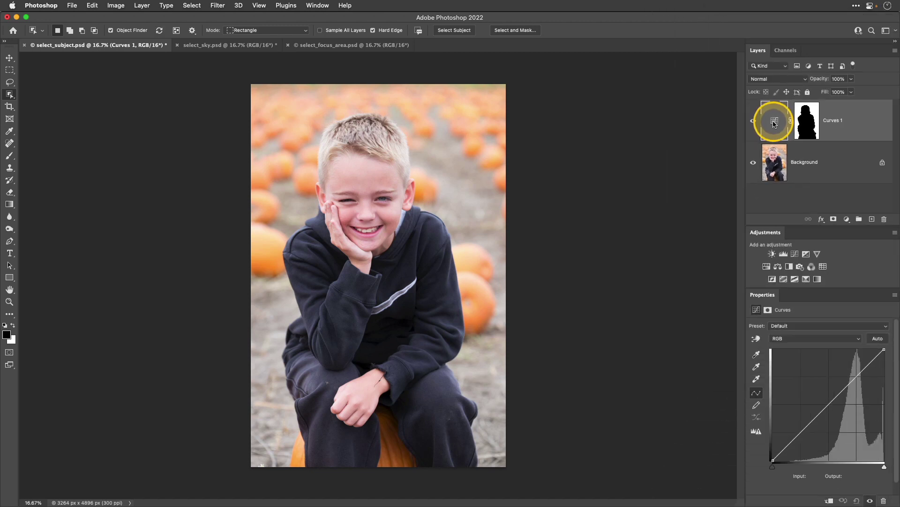
Pull the curve's midpoint down to darken the background, toggling Curves 1 to compare
{"action": "left_click", "coordinate": [830, 407]}
{"action": "left_click_drag", "start_coordinate": [801, 366], "coordinate": [814, 387]}
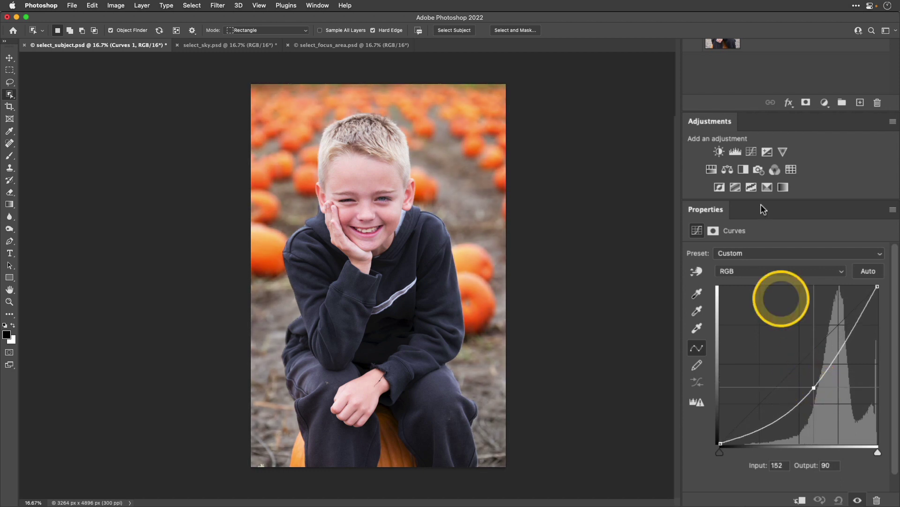
{"action": "left_click", "coordinate": [753, 121]}
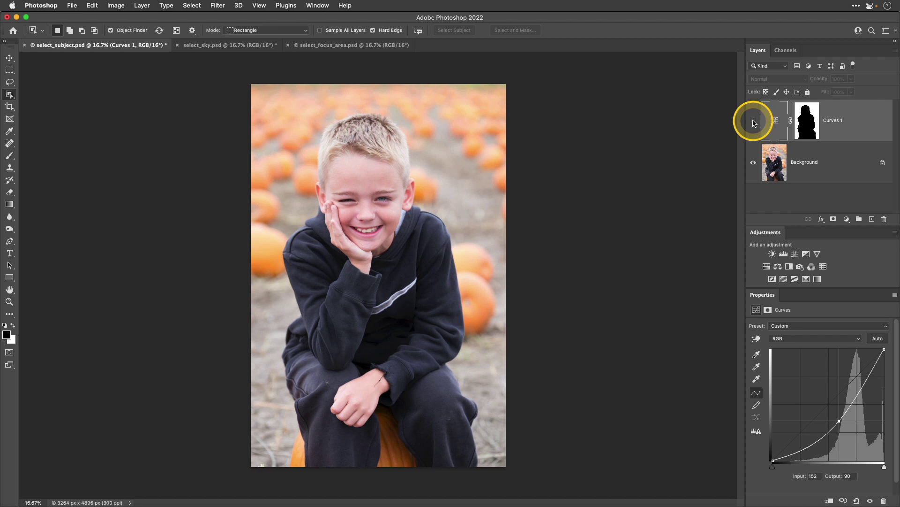
{"action": "left_click", "coordinate": [754, 121]}
{"action": "left_click", "coordinate": [754, 121]}
{"action": "left_click", "coordinate": [753, 121]}
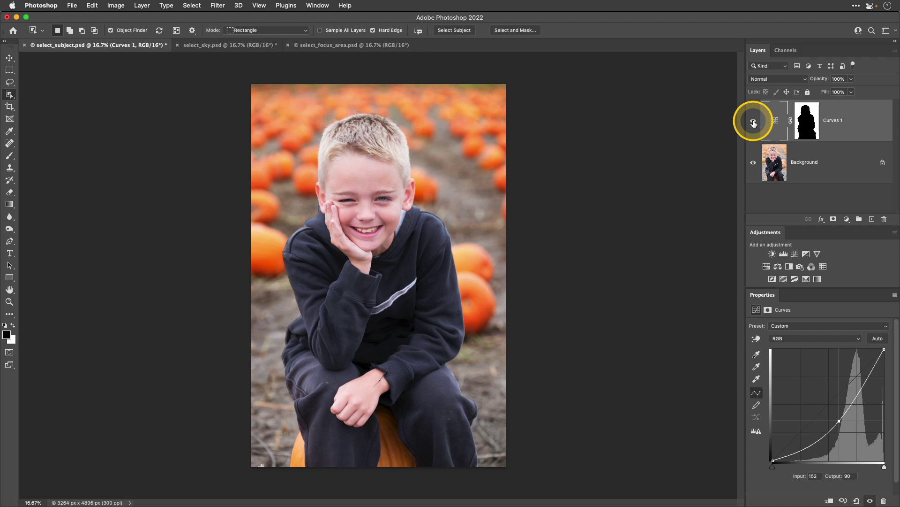
{"action": "key", "text": "ctrl+Tab"}
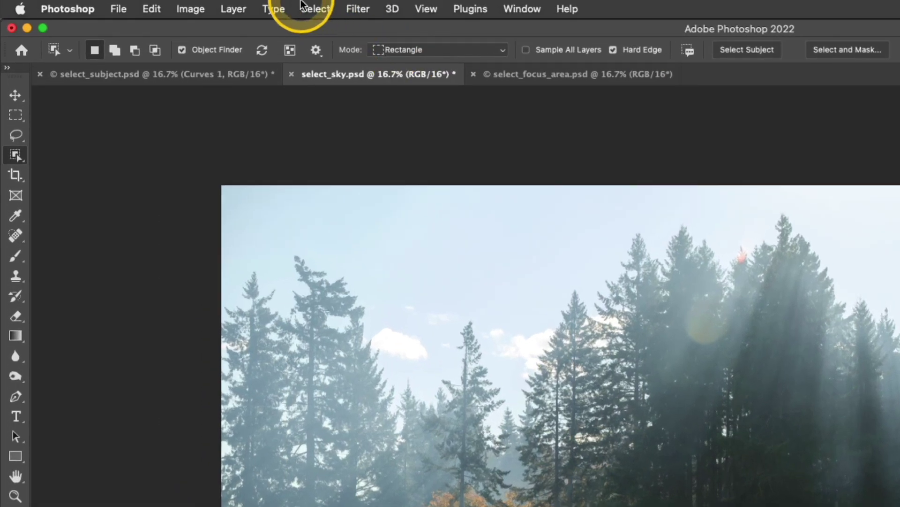
Select the sky above the trees with Select > Sky
{"action": "left_click", "coordinate": [185, 4]}
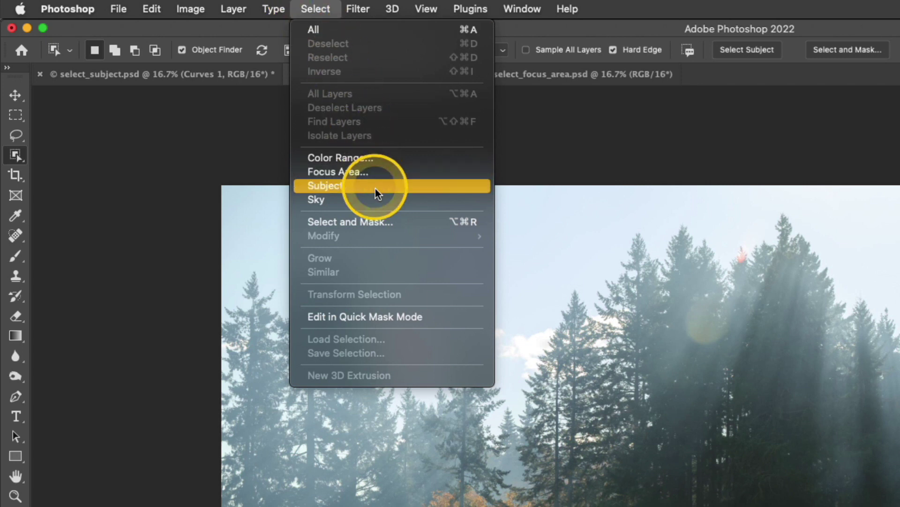
{"action": "left_click", "coordinate": [380, 200]}
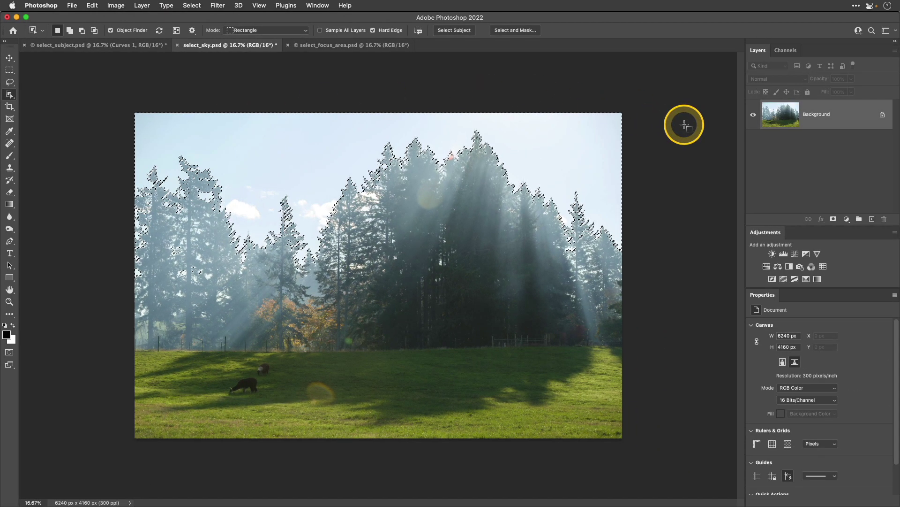
{"action": "key", "text": "h"}
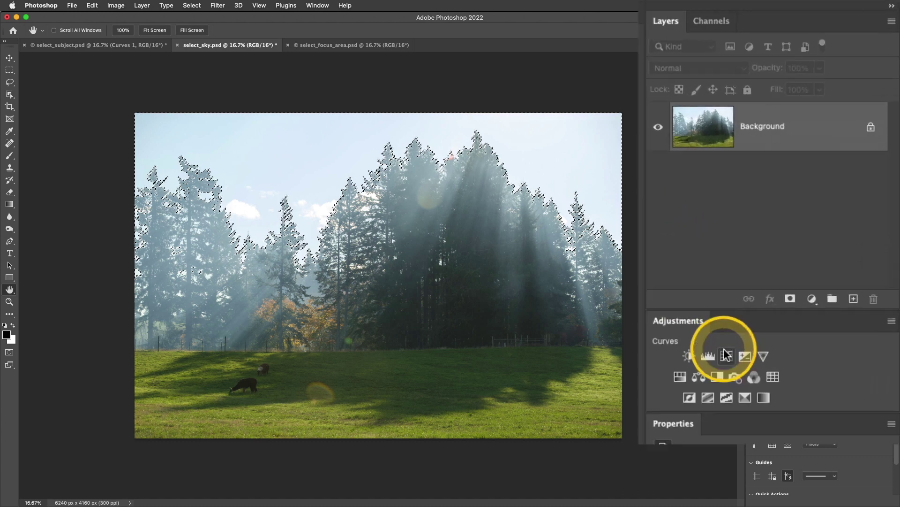
Add a Curves adjustment masked to the sky and preview its black-and-white mask
{"action": "left_click", "coordinate": [795, 254]}
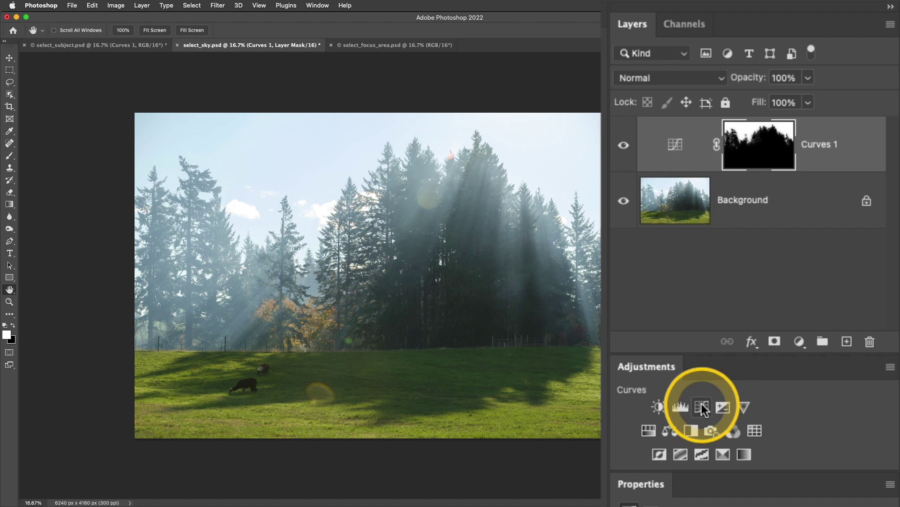
{"action": "left_click", "coordinate": [765, 149], "text": "alt"}
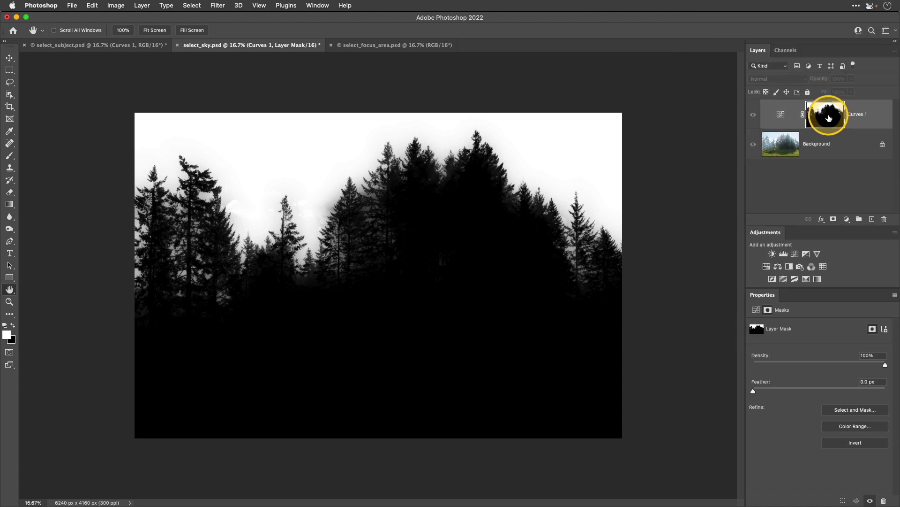
{"action": "left_click", "coordinate": [781, 115]}
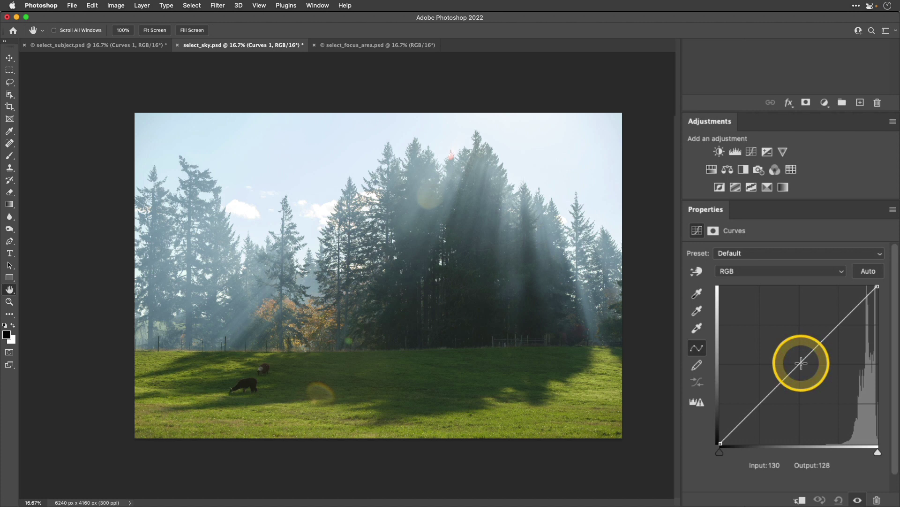
Drag the RGB curve down to darken the sky, toggling Curves 1 to compare
{"action": "left_click_drag", "start_coordinate": [802, 362], "coordinate": [813, 390]}
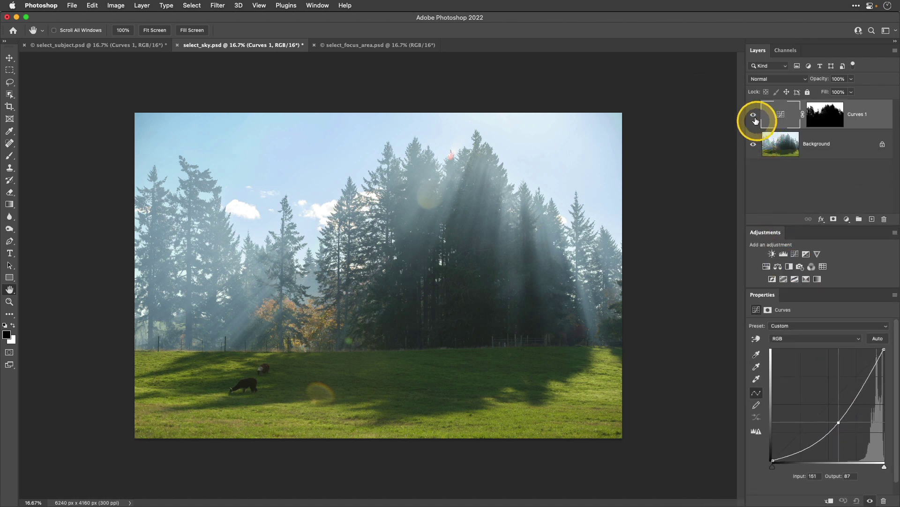
{"action": "left_click", "coordinate": [753, 115]}
{"action": "left_click", "coordinate": [753, 115]}
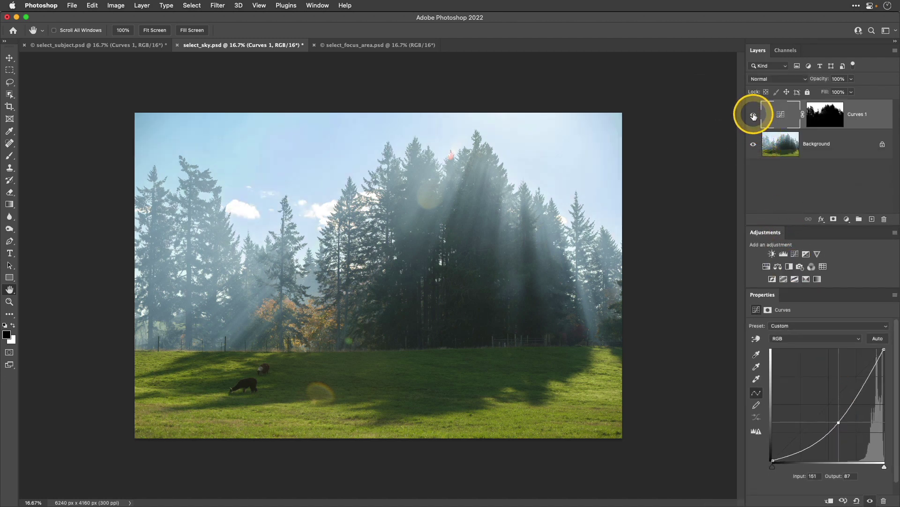
{"action": "left_click", "coordinate": [754, 116]}
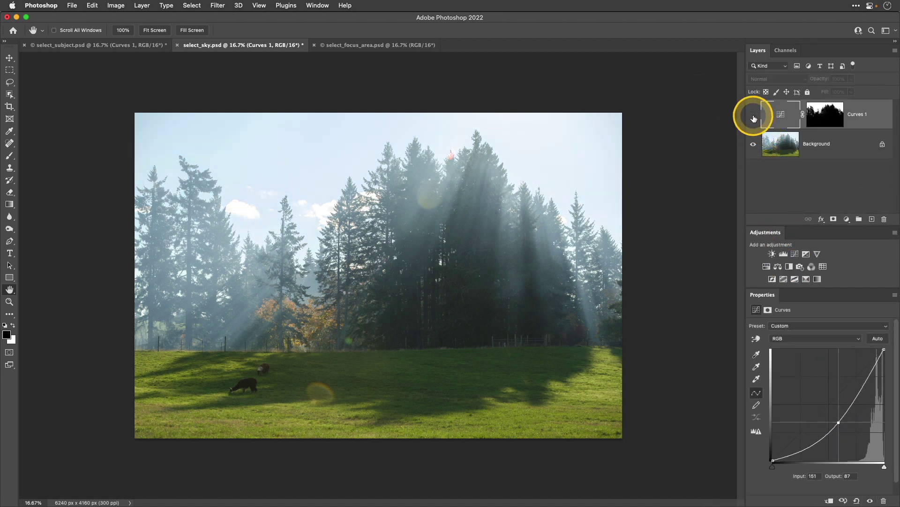
{"action": "left_click", "coordinate": [754, 115]}
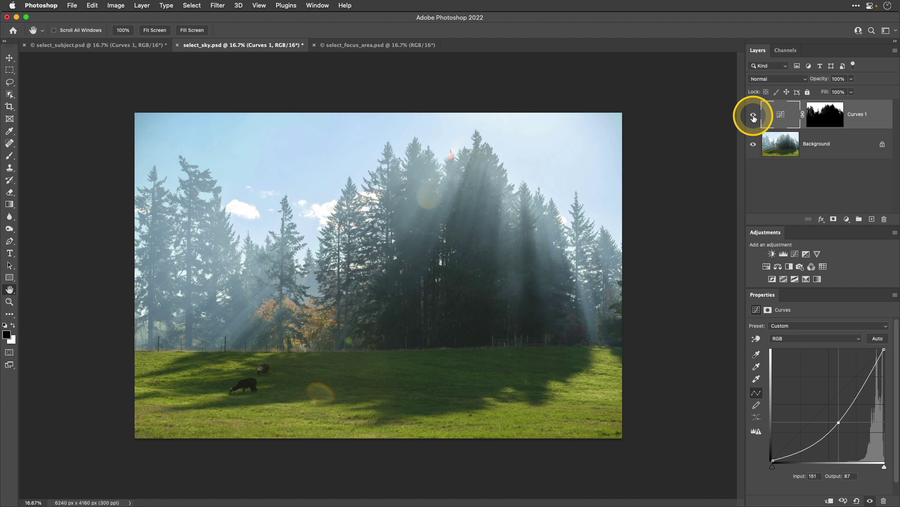
{"action": "key", "text": "ctrl+Tab"}
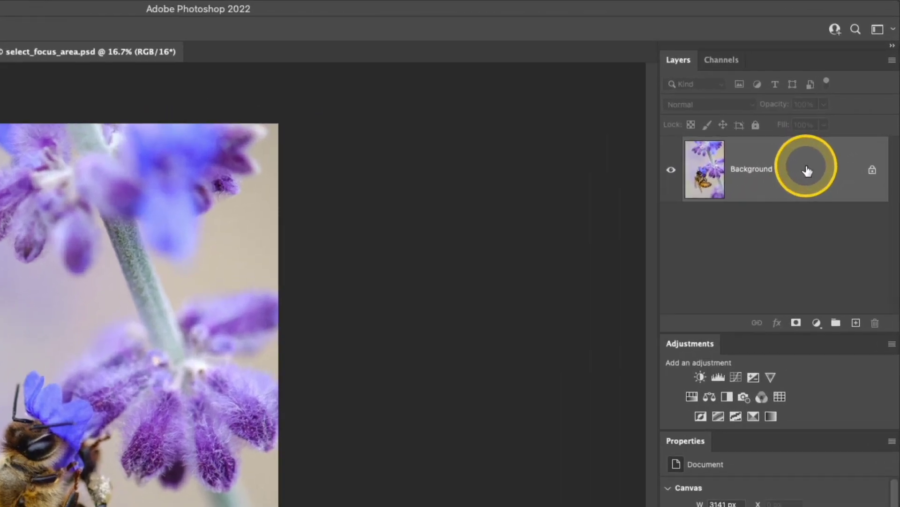
Duplicate the bee photo's Background layer as Layer 1
{"action": "left_click", "coordinate": [841, 122]}
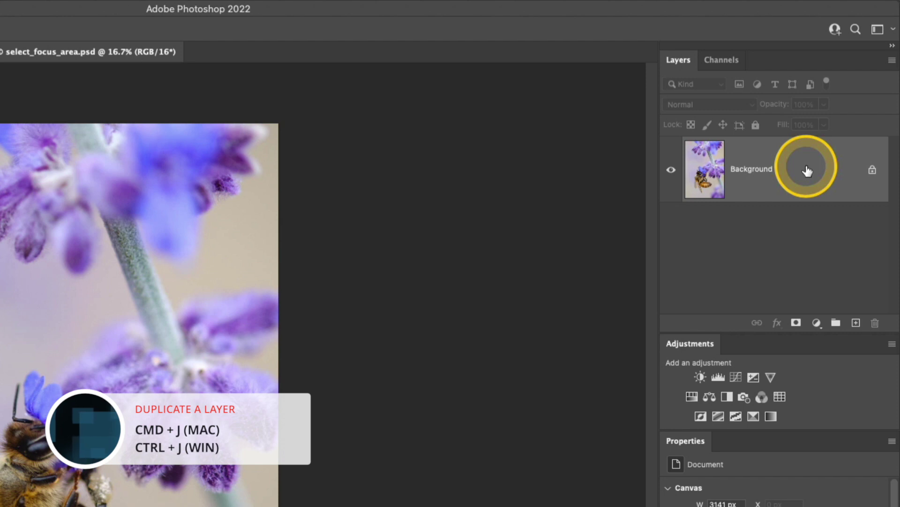
{"action": "key", "text": "super+j"}
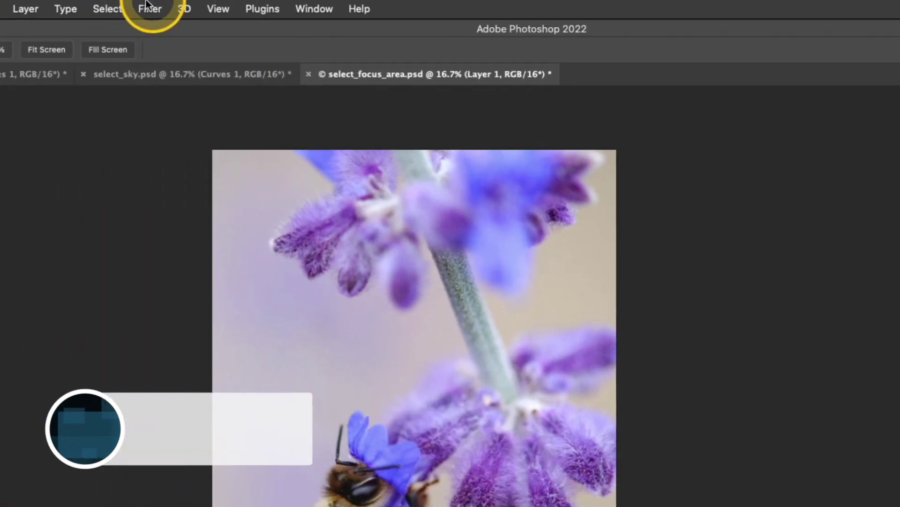
{"action": "left_click", "coordinate": [147, 6]}
Apply a High Pass filter of about 3 pixels radius to Layer 1, previewing on the bee
{"action": "mouse_move", "coordinate": [313, 391]}
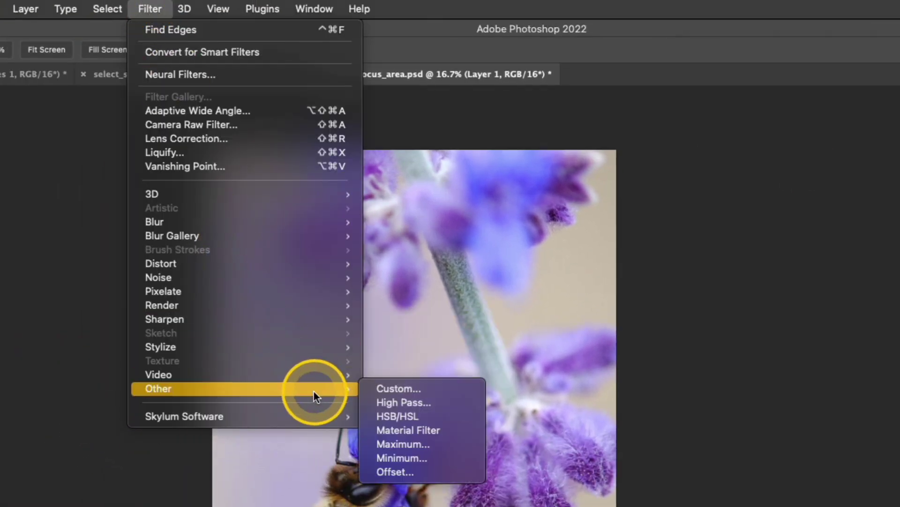
{"action": "left_click", "coordinate": [431, 402]}
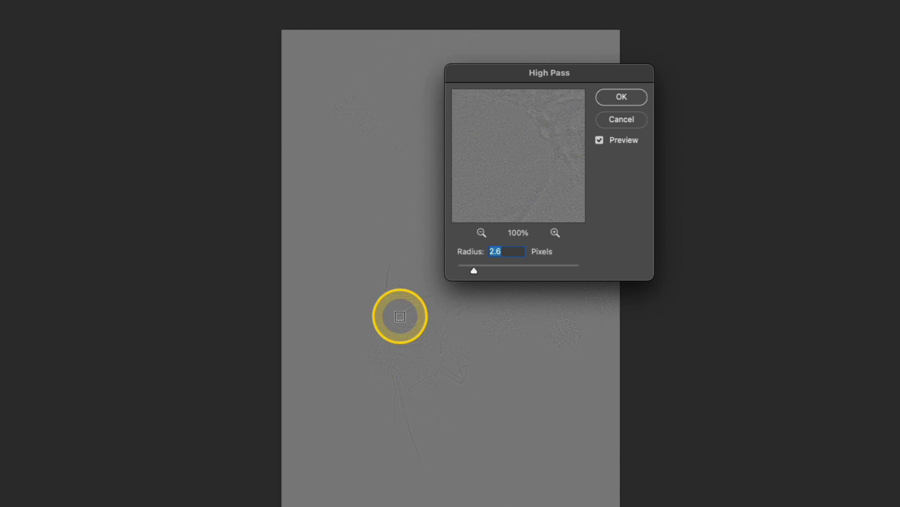
{"action": "left_click", "coordinate": [400, 316]}
{"action": "left_click", "coordinate": [399, 323]}
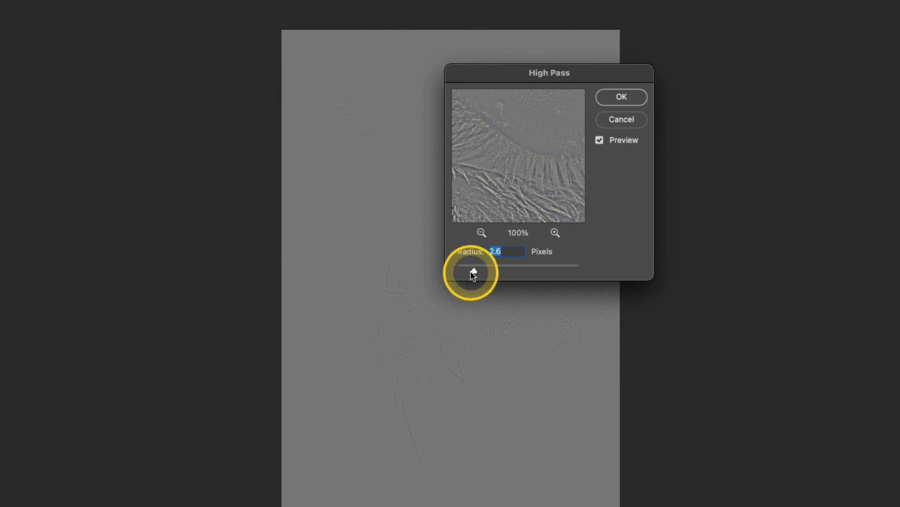
{"action": "left_click_drag", "start_coordinate": [472, 270], "coordinate": [458, 272]}
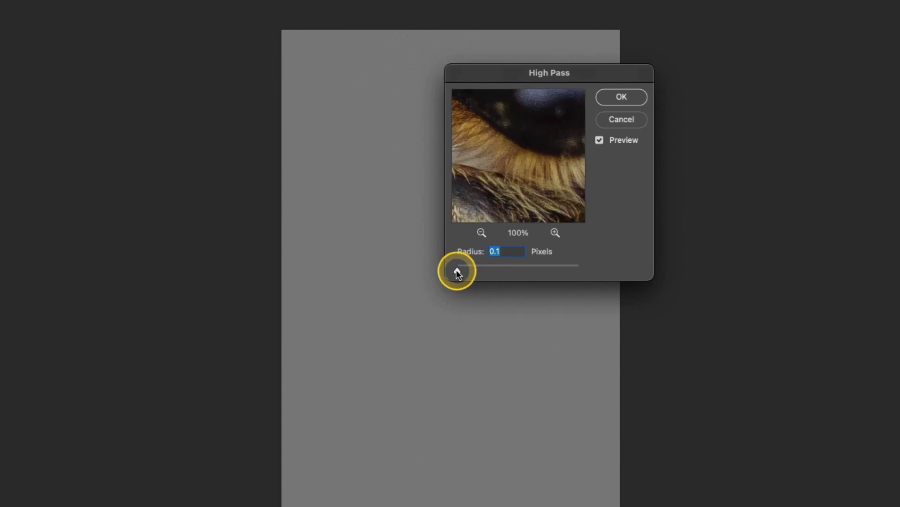
{"action": "left_click_drag", "start_coordinate": [458, 272], "coordinate": [477, 268]}
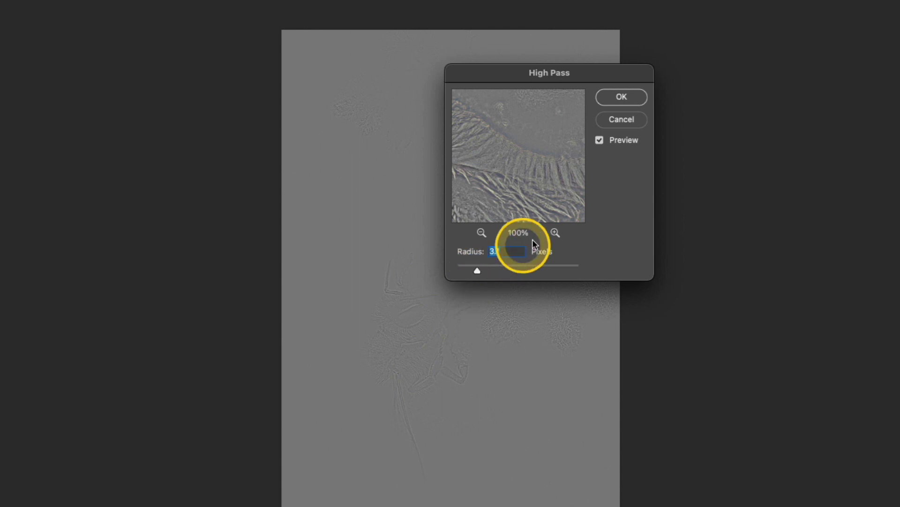
{"action": "left_click", "coordinate": [622, 97]}
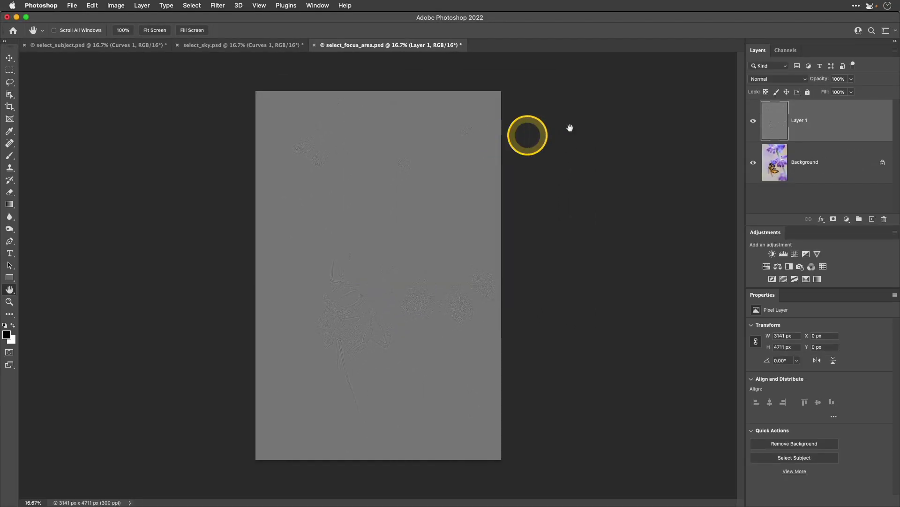
Set Layer 1's blend mode to Overlay and zoom to 50% on the bee's head
{"action": "left_click", "coordinate": [749, 52]}
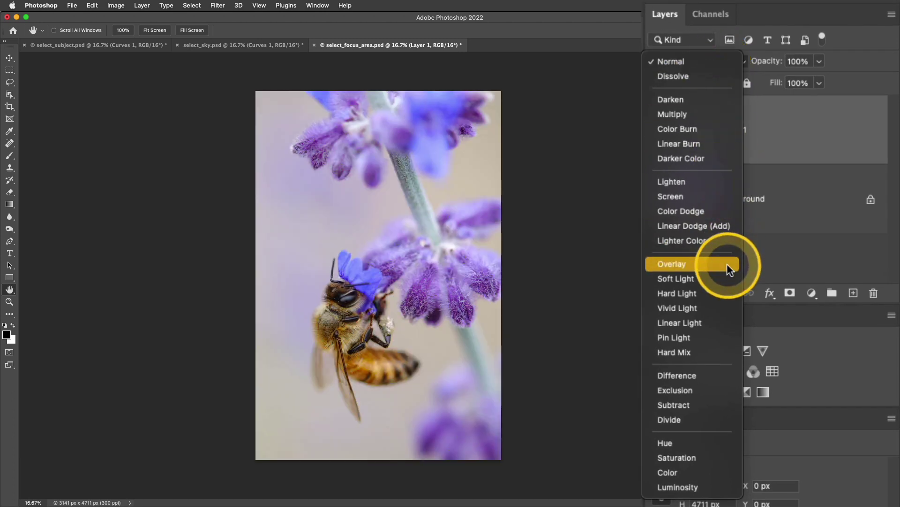
{"action": "left_click", "coordinate": [727, 263]}
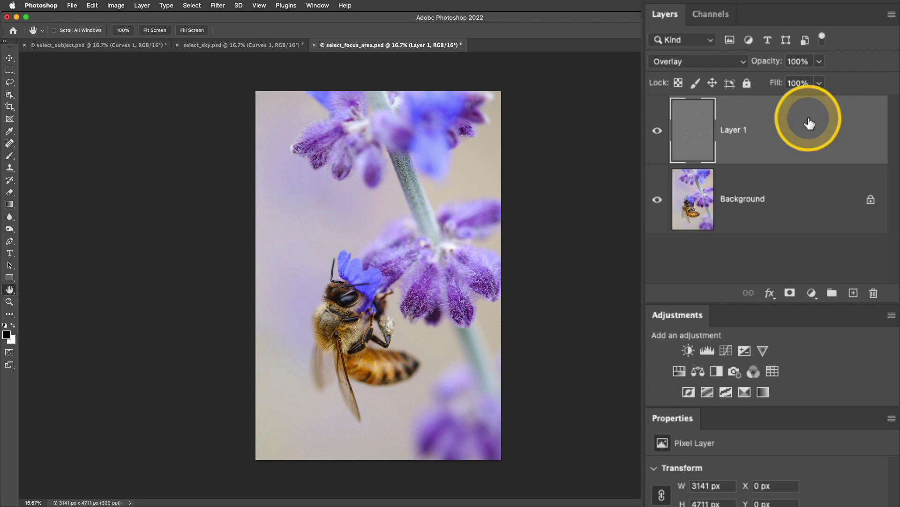
{"action": "key", "text": "super+plus"}
{"action": "key", "text": "super+plus"}
{"action": "key", "text": "super+plus"}
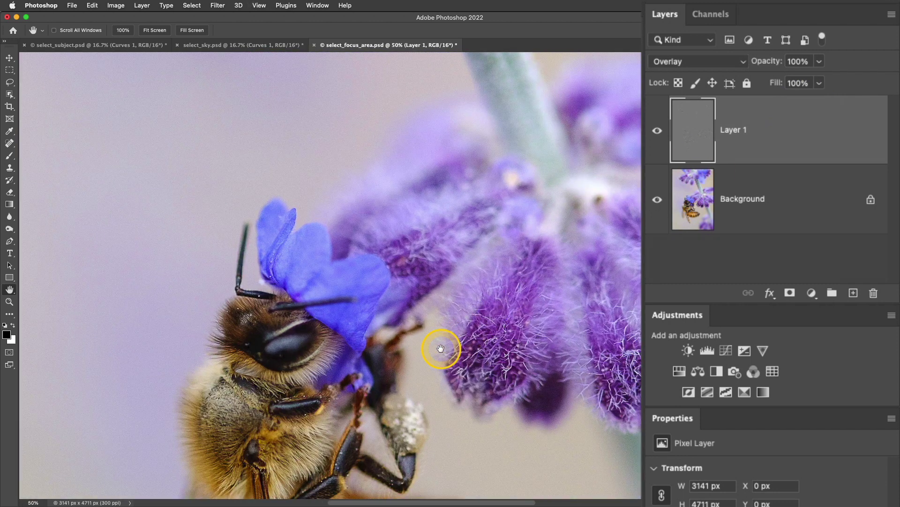
{"action": "left_click_drag", "start_coordinate": [441, 348], "coordinate": [474, 185]}
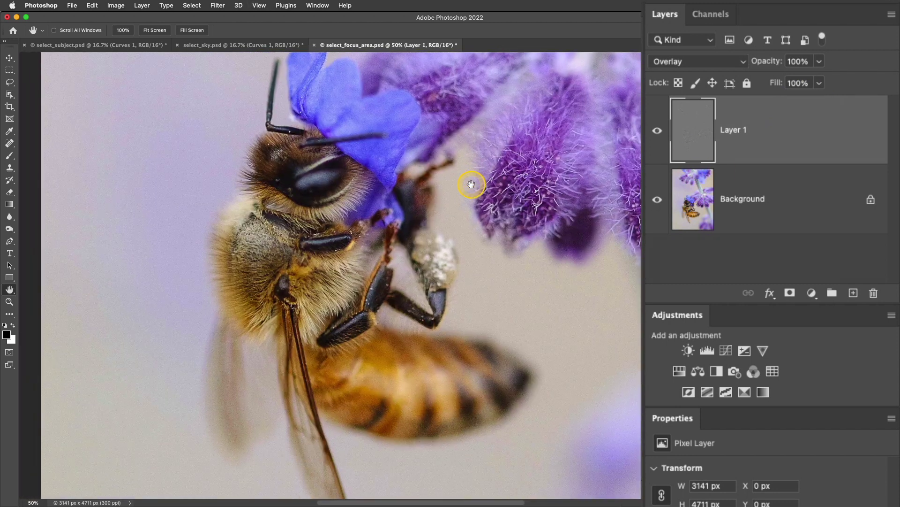
Toggle Layer 1 off and on to compare the sharpening, then fit the image on screen
{"action": "left_click", "coordinate": [658, 132]}
{"action": "left_click", "coordinate": [658, 133]}
{"action": "left_click", "coordinate": [658, 133]}
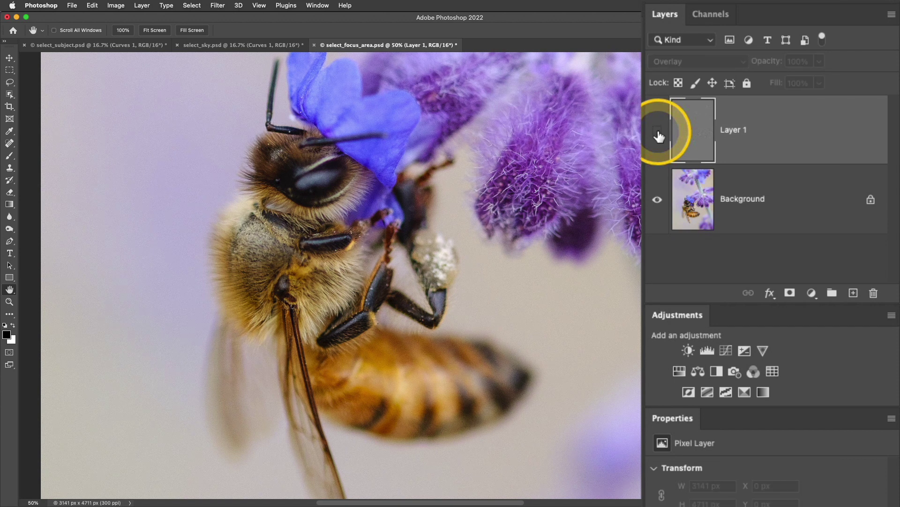
{"action": "left_click", "coordinate": [658, 133]}
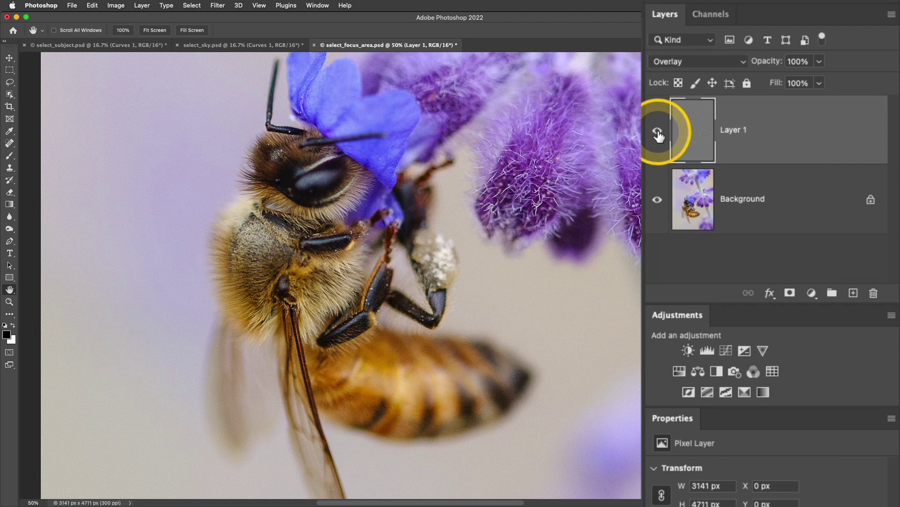
{"action": "key", "text": "super+0"}
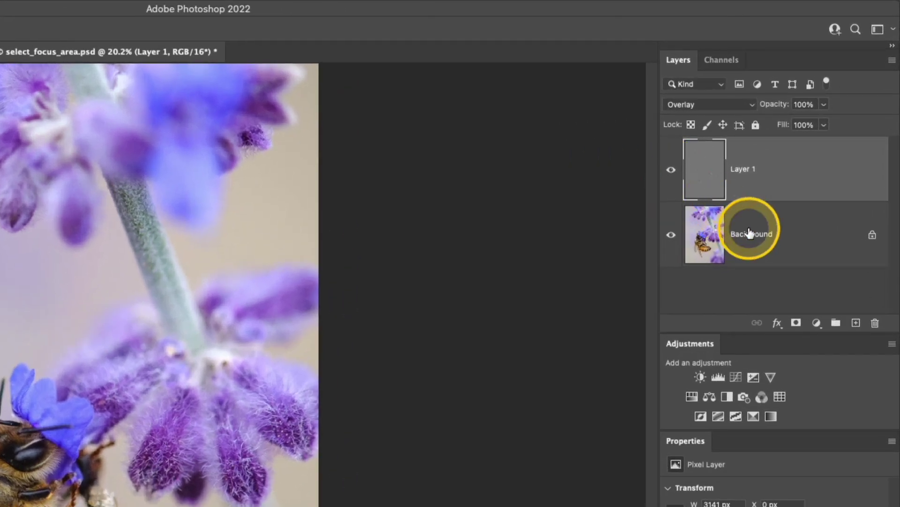
With the Background layer active, open Select > Focus Area and move its dialog aside to see the bee
{"action": "left_click", "coordinate": [799, 233]}
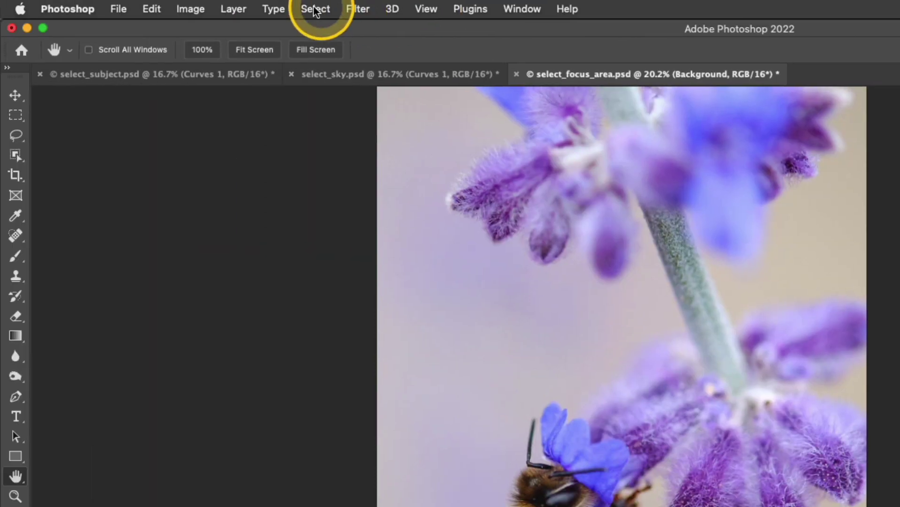
{"action": "left_click", "coordinate": [314, 10]}
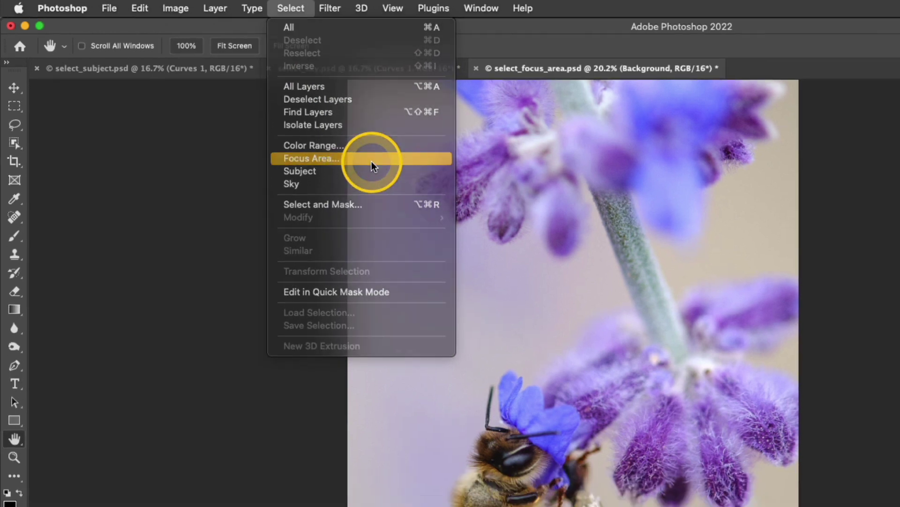
{"action": "left_click", "coordinate": [403, 173]}
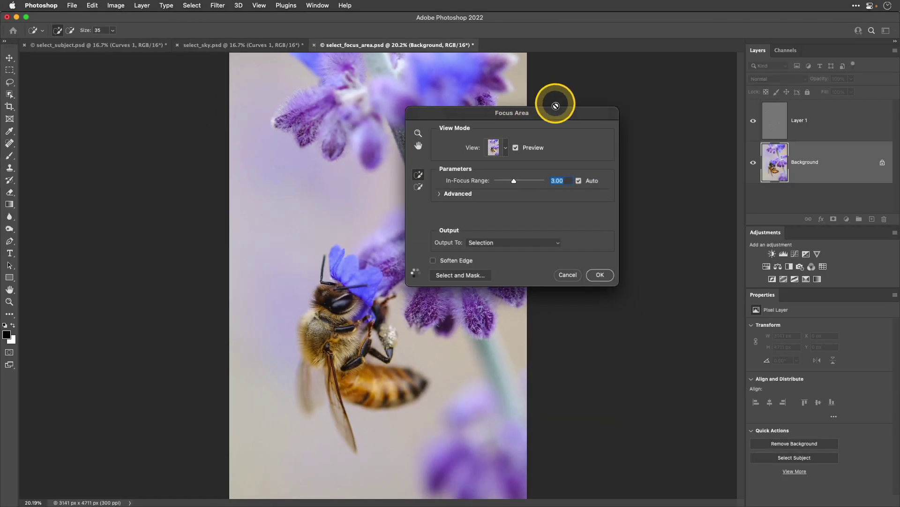
{"action": "left_click_drag", "start_coordinate": [557, 112], "coordinate": [631, 164]}
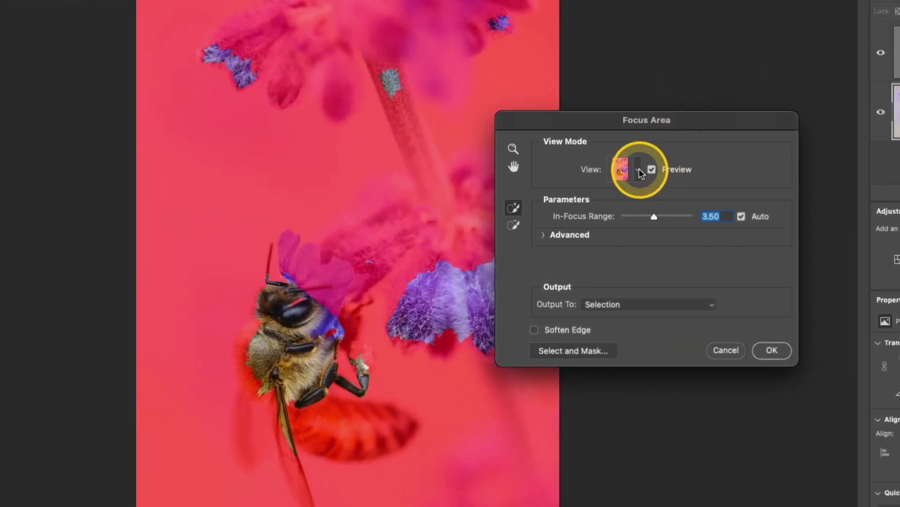
Preview in Overlay view, trial the In-Focus Range, restore Auto at 3.50, and output to Selection
{"action": "left_click", "coordinate": [582, 203]}
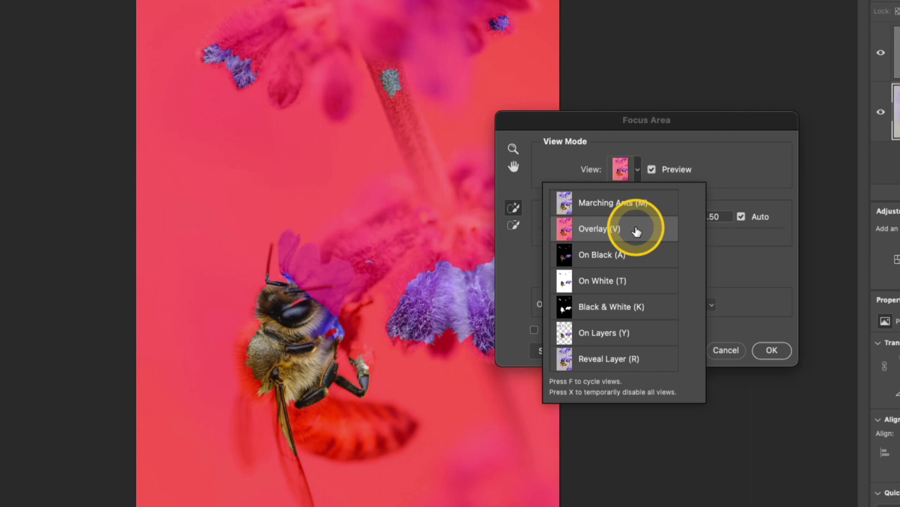
{"action": "left_click", "coordinate": [728, 167]}
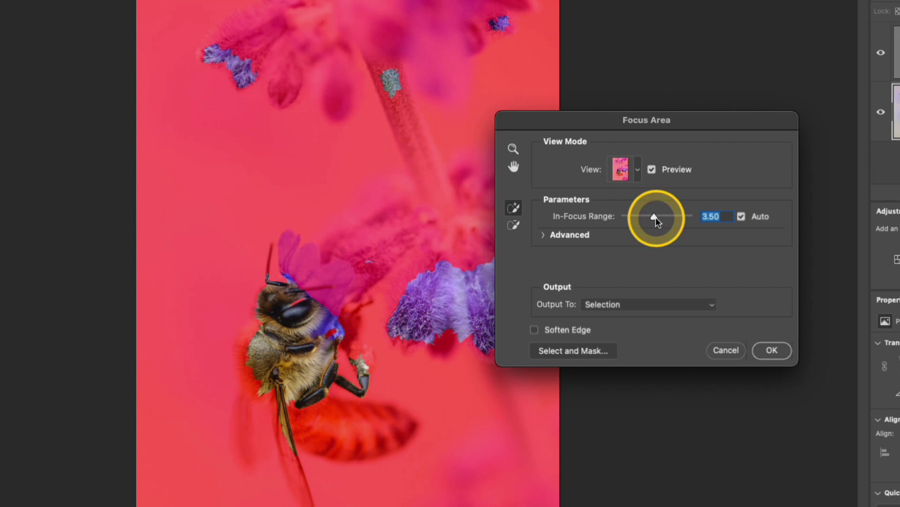
{"action": "left_click_drag", "start_coordinate": [656, 218], "coordinate": [690, 216]}
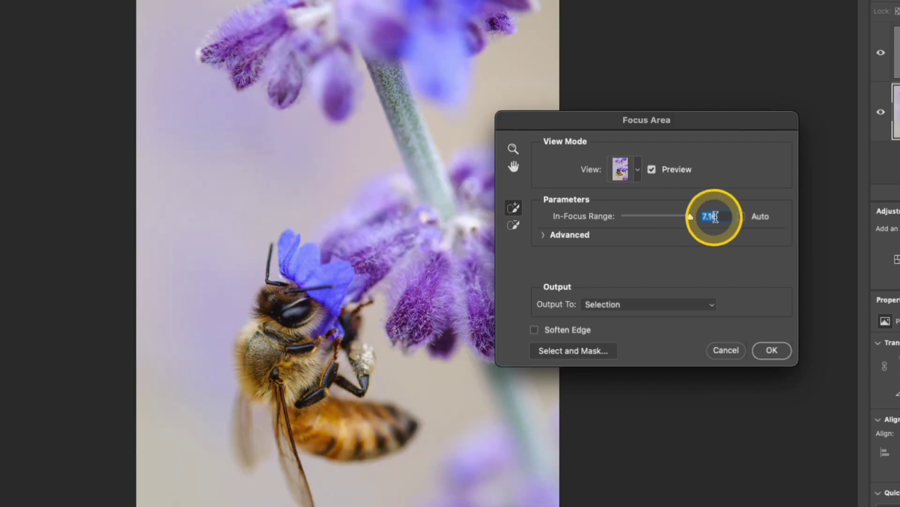
{"action": "left_click", "coordinate": [742, 217]}
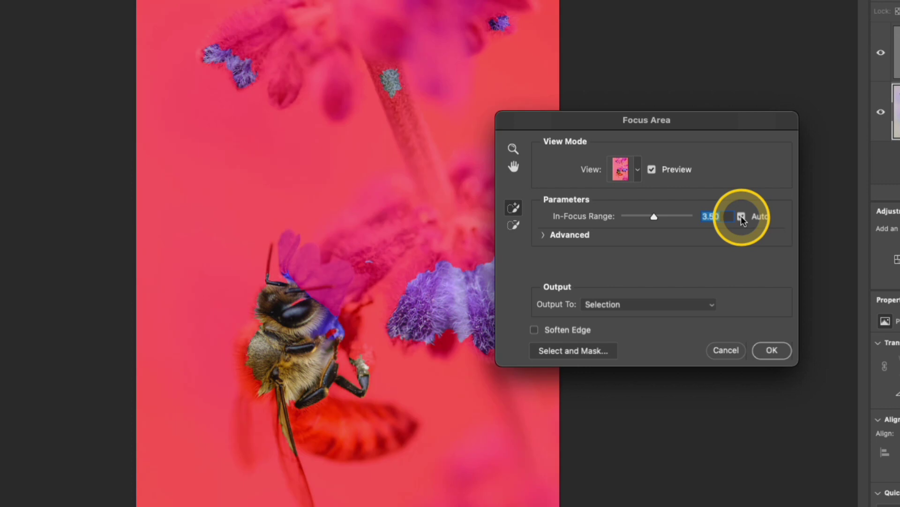
{"action": "left_click", "coordinate": [640, 305]}
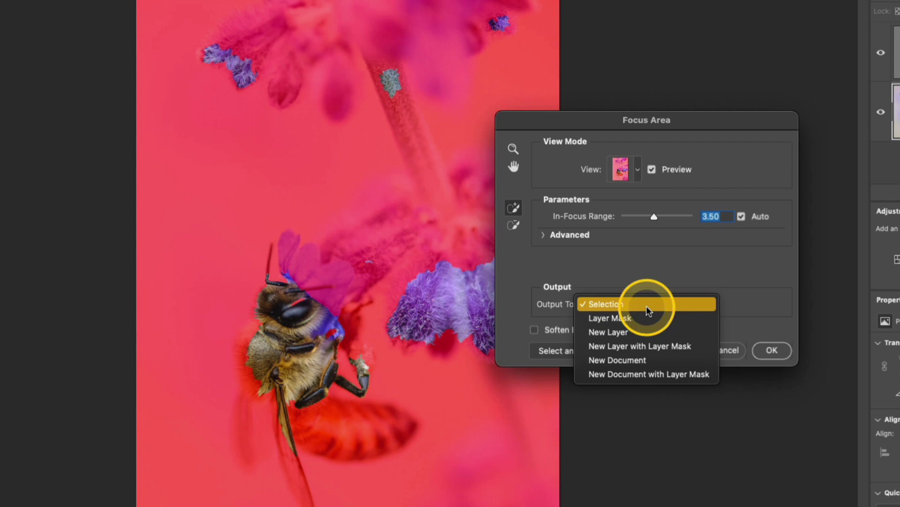
{"action": "left_click", "coordinate": [655, 277]}
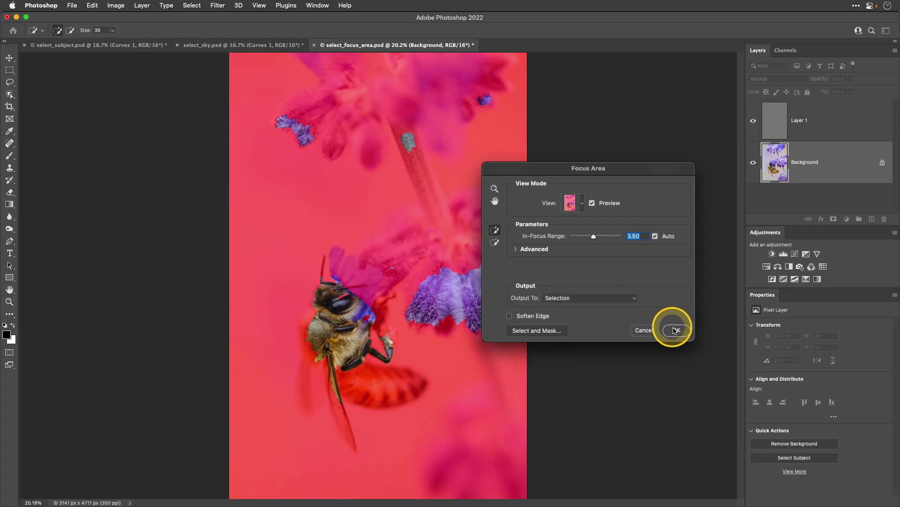
Accept the focus-area selection and add it as a layer mask on Layer 1
{"action": "left_click", "coordinate": [760, 347]}
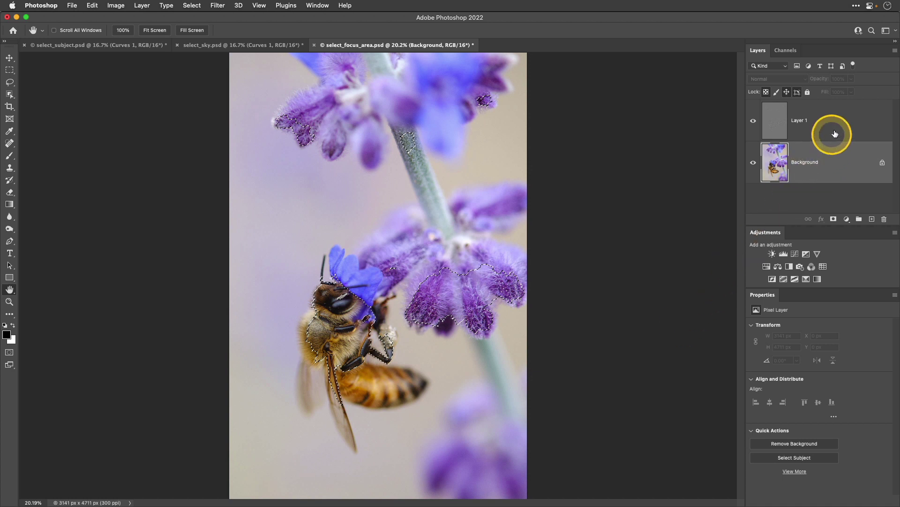
{"action": "left_click", "coordinate": [836, 134]}
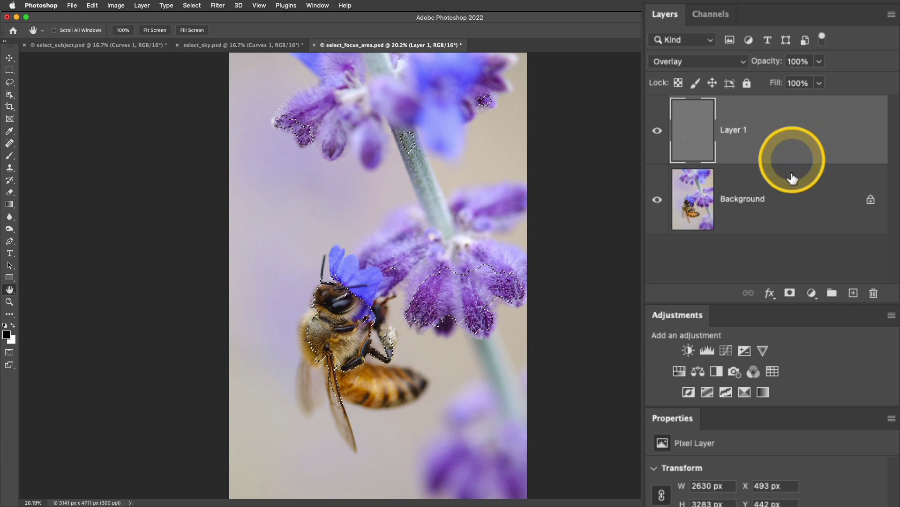
{"action": "left_click", "coordinate": [791, 293]}
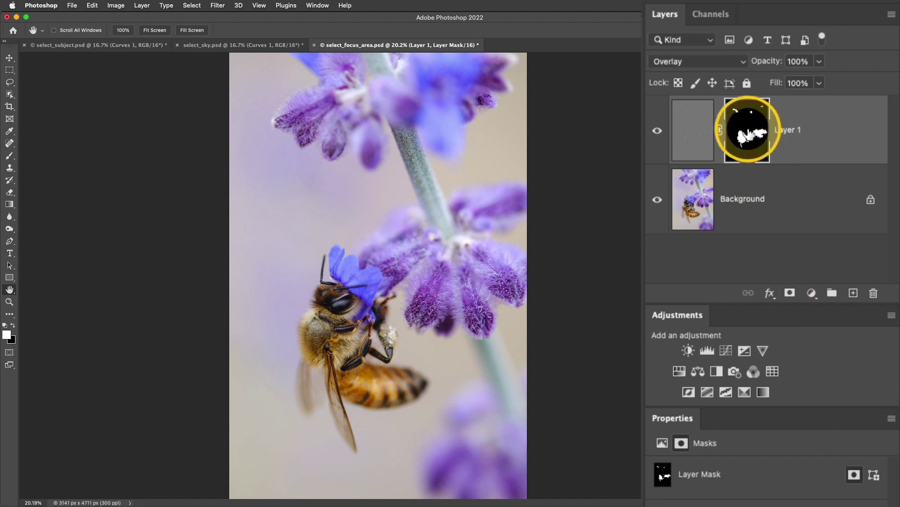
Inspect the mask alone, then zoom in and toggle Layer 1 to compare the sharpening before zooming out
{"action": "left_click", "coordinate": [748, 131], "text": "alt"}
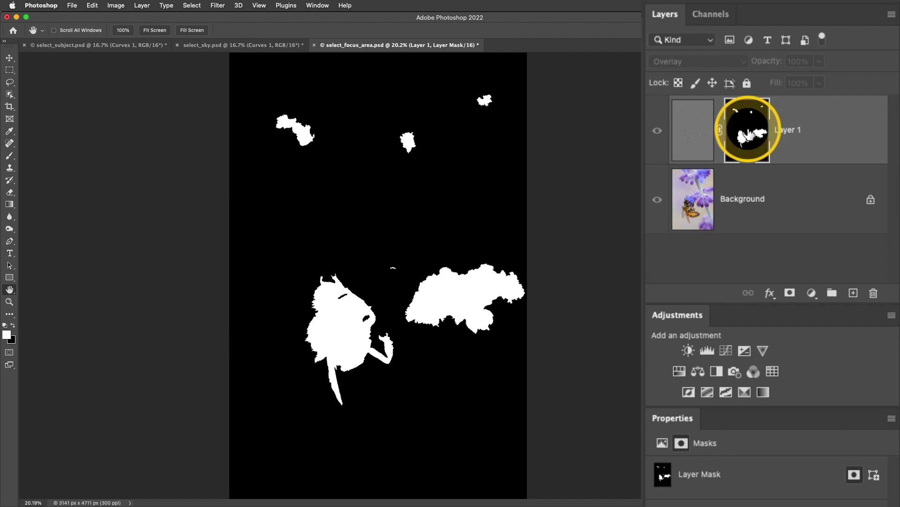
{"action": "left_click", "coordinate": [749, 132], "text": "alt"}
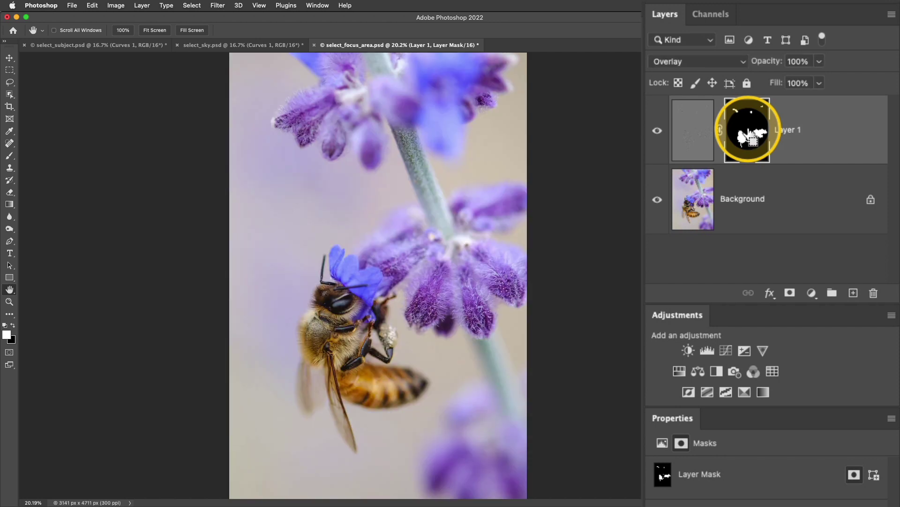
{"action": "key", "text": "super+equal"}
{"action": "key", "text": "super+equal"}
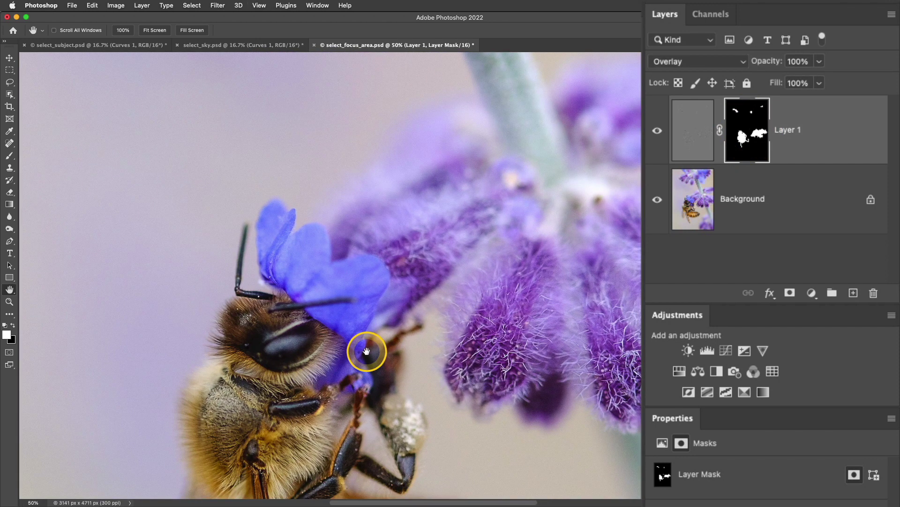
{"action": "key", "text": "super+equal"}
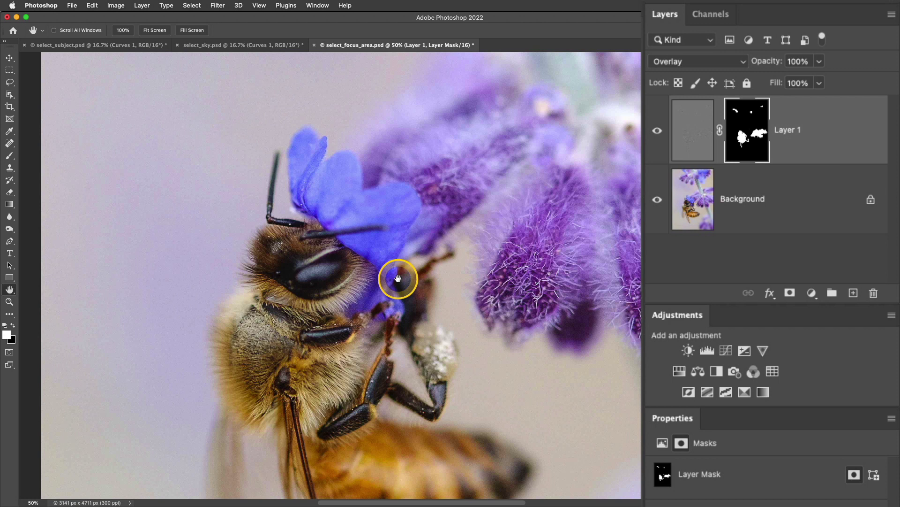
{"action": "left_click", "coordinate": [657, 135]}
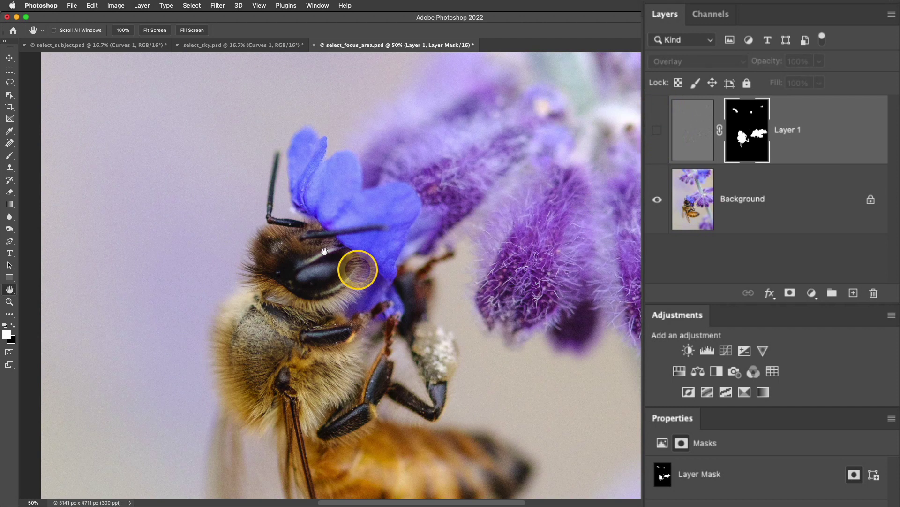
{"action": "left_click", "coordinate": [657, 135]}
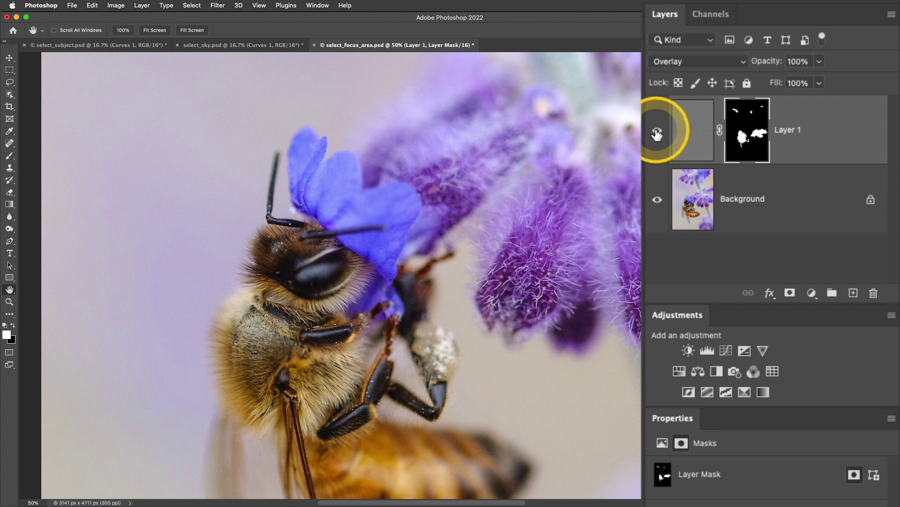
{"action": "left_click", "coordinate": [657, 134]}
{"action": "left_click", "coordinate": [657, 135]}
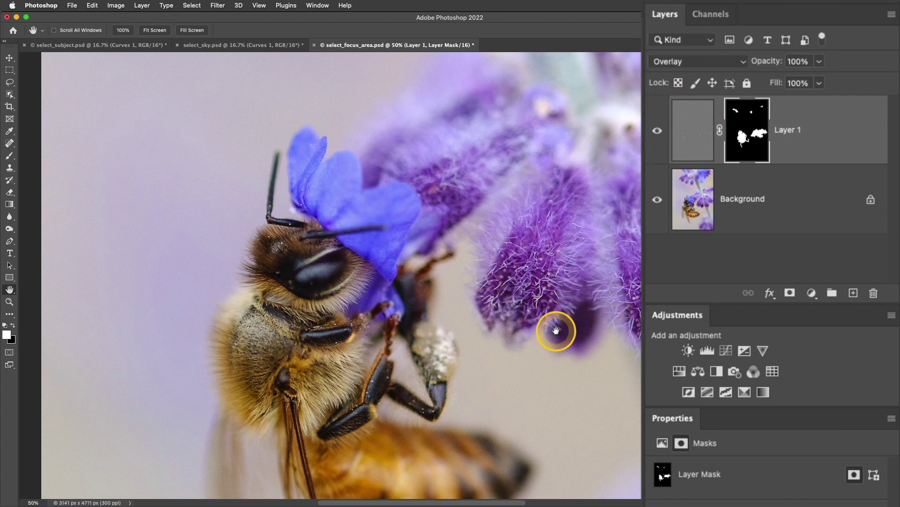
{"action": "left_click", "coordinate": [600, 388]}
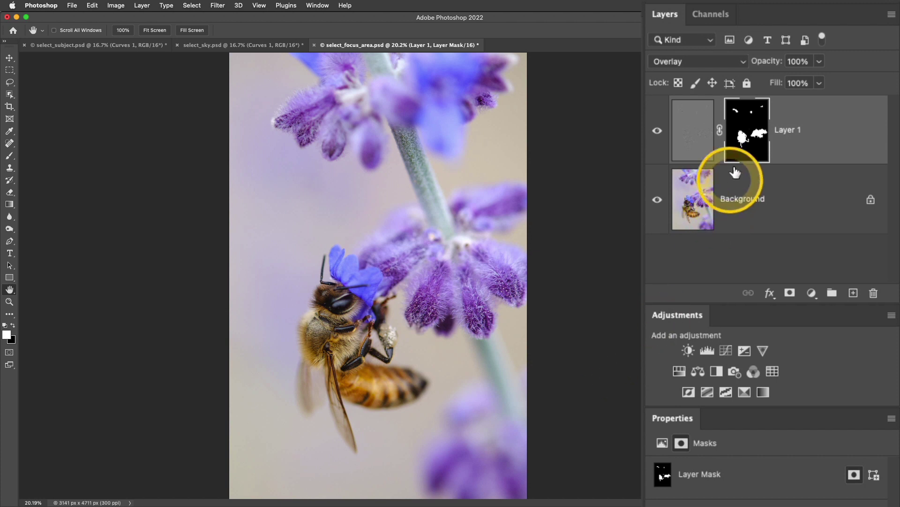
View Layer 1's mask alone and paint out the top-left stray patch with a black brush
{"action": "left_click", "coordinate": [744, 137]}
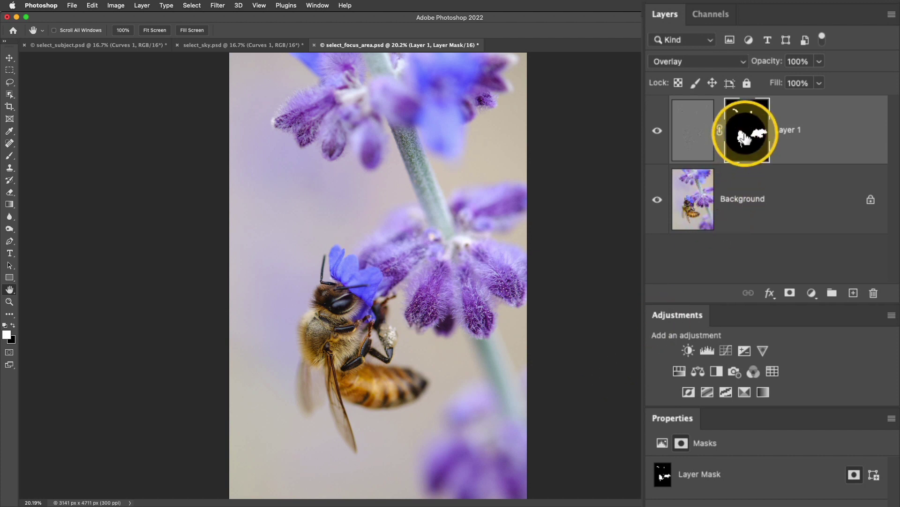
{"action": "left_click", "coordinate": [744, 137], "text": "alt"}
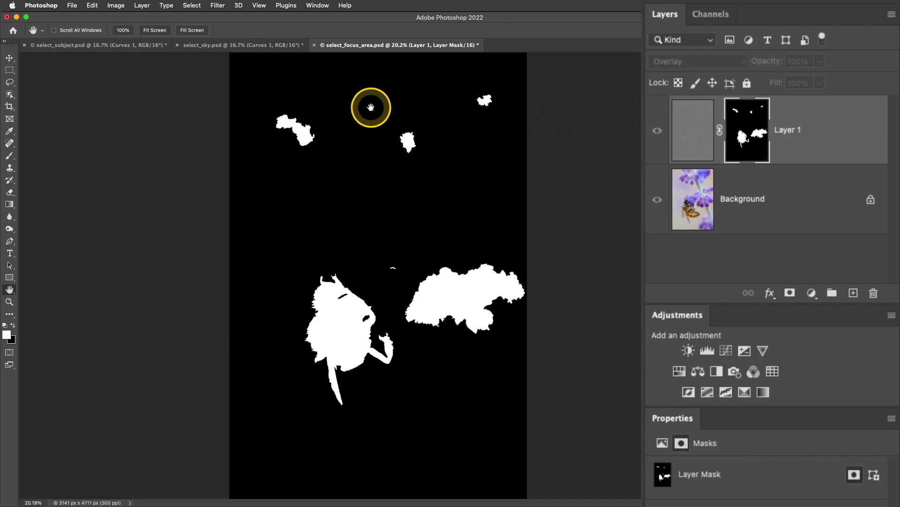
{"action": "key", "text": "b"}
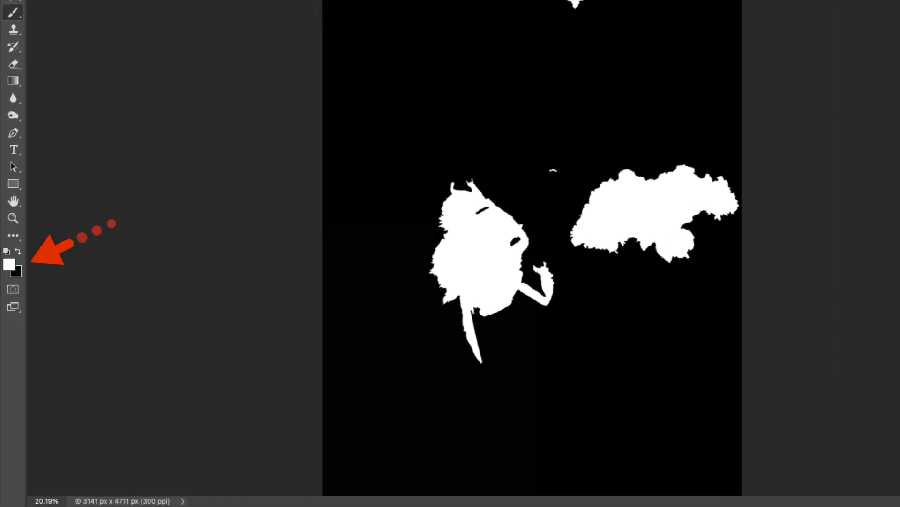
{"action": "key", "text": "x"}
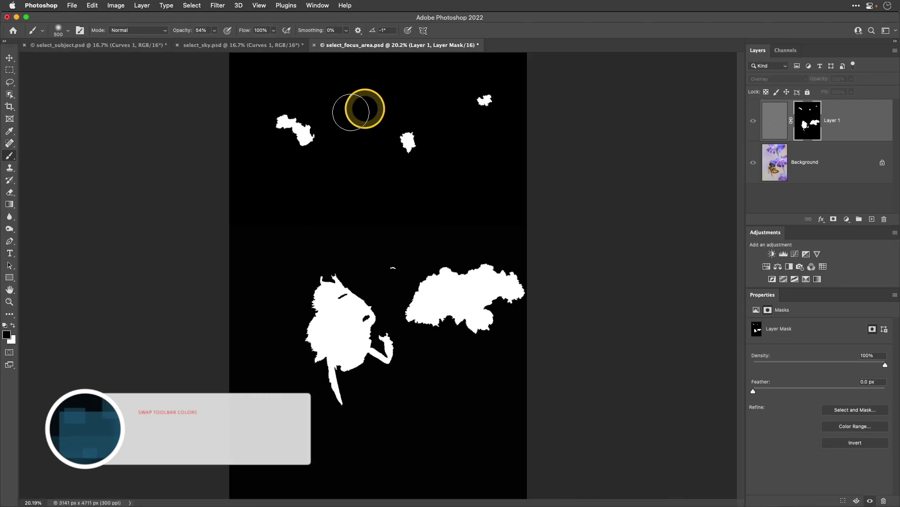
{"action": "mouse_move", "coordinate": [362, 106]}
{"action": "left_mouse_down"}
{"action": "mouse_move", "coordinate": [282, 121]}
{"action": "mouse_move", "coordinate": [322, 147]}
{"action": "mouse_move", "coordinate": [277, 124]}
{"action": "left_mouse_up"}
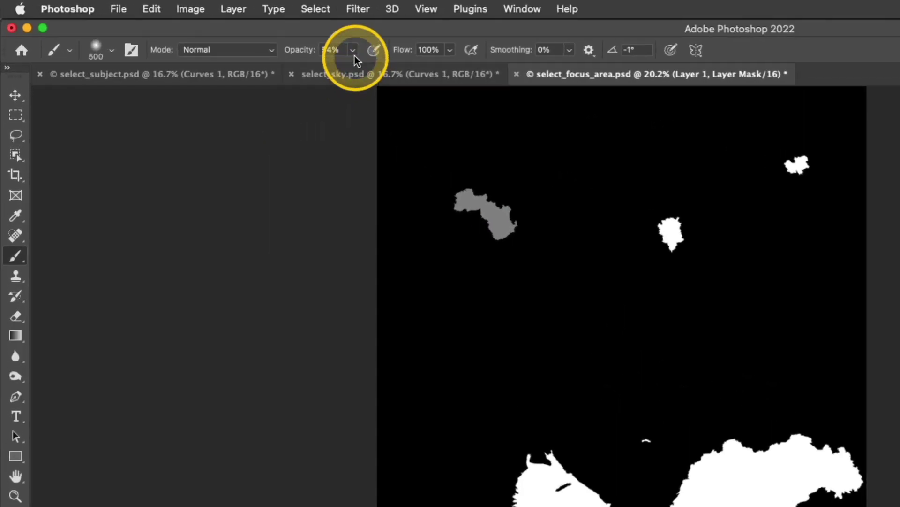
At 100% brush opacity, paint away the remaining grey and white patches, then return to the photo view
{"action": "left_click", "coordinate": [215, 31]}
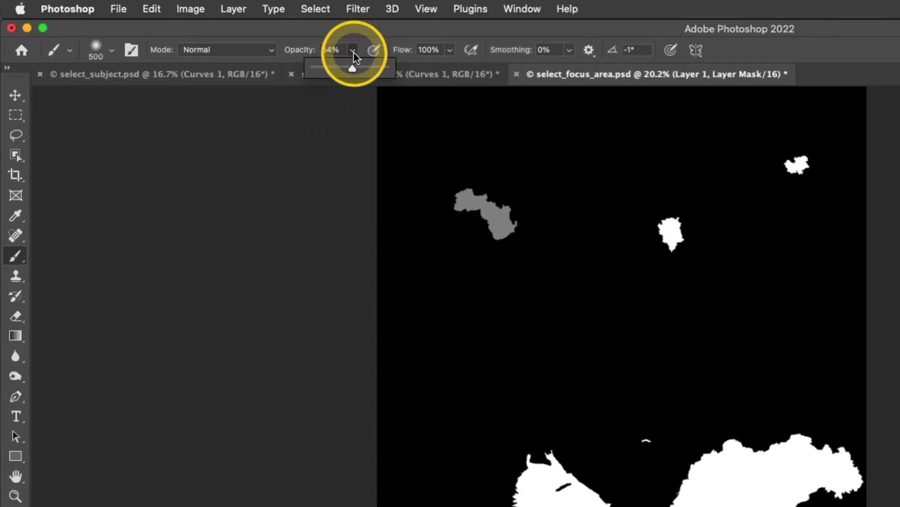
{"action": "left_click_drag", "start_coordinate": [353, 70], "coordinate": [395, 71]}
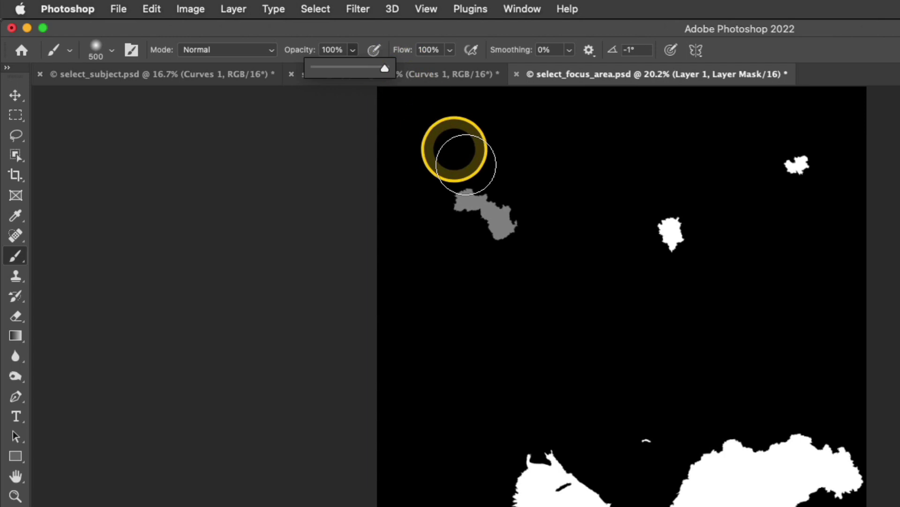
{"action": "left_click_drag", "start_coordinate": [460, 186], "coordinate": [483, 201]}
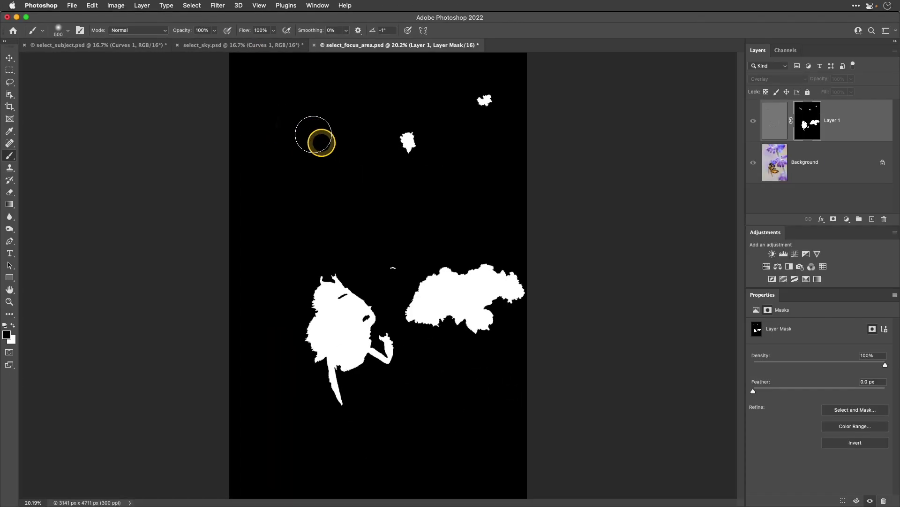
{"action": "mouse_move", "coordinate": [403, 140]}
{"action": "left_mouse_down"}
{"action": "mouse_move", "coordinate": [408, 128]}
{"action": "mouse_move", "coordinate": [406, 161]}
{"action": "mouse_move", "coordinate": [469, 104]}
{"action": "mouse_move", "coordinate": [488, 116]}
{"action": "left_mouse_up"}
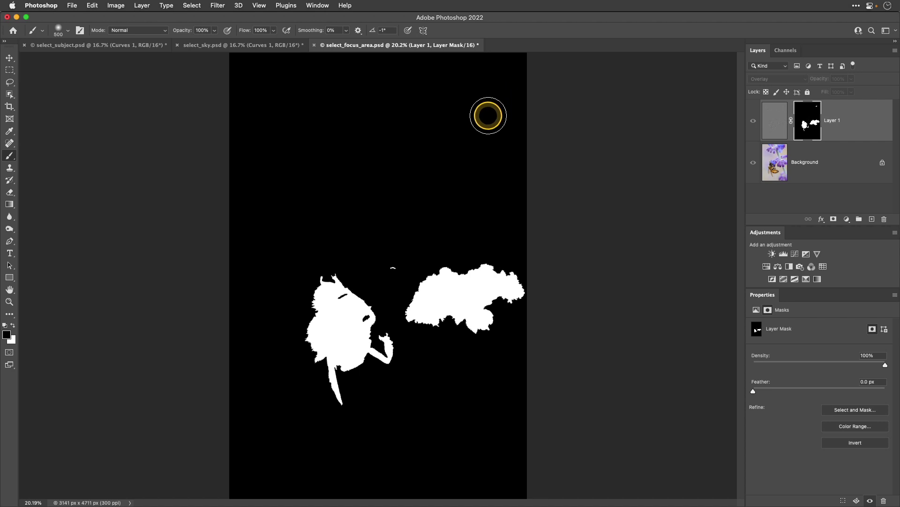
{"action": "left_click", "coordinate": [807, 123], "text": "alt"}
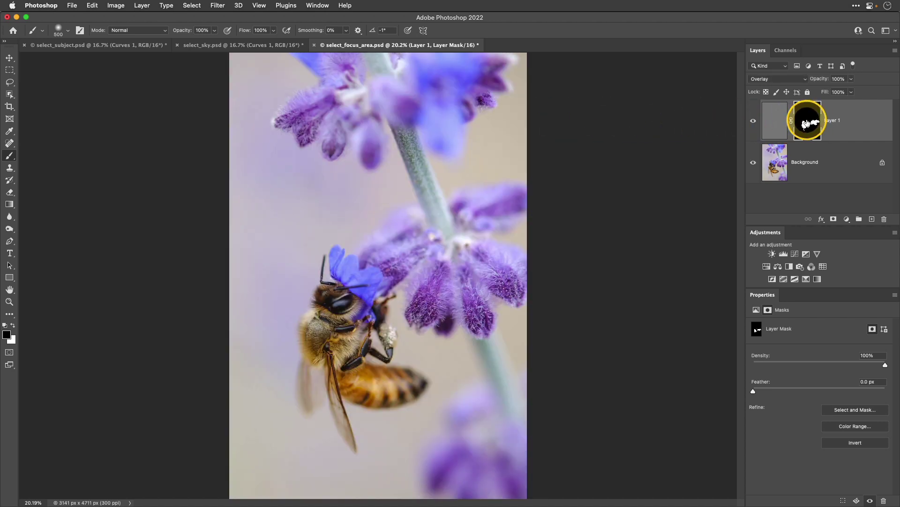